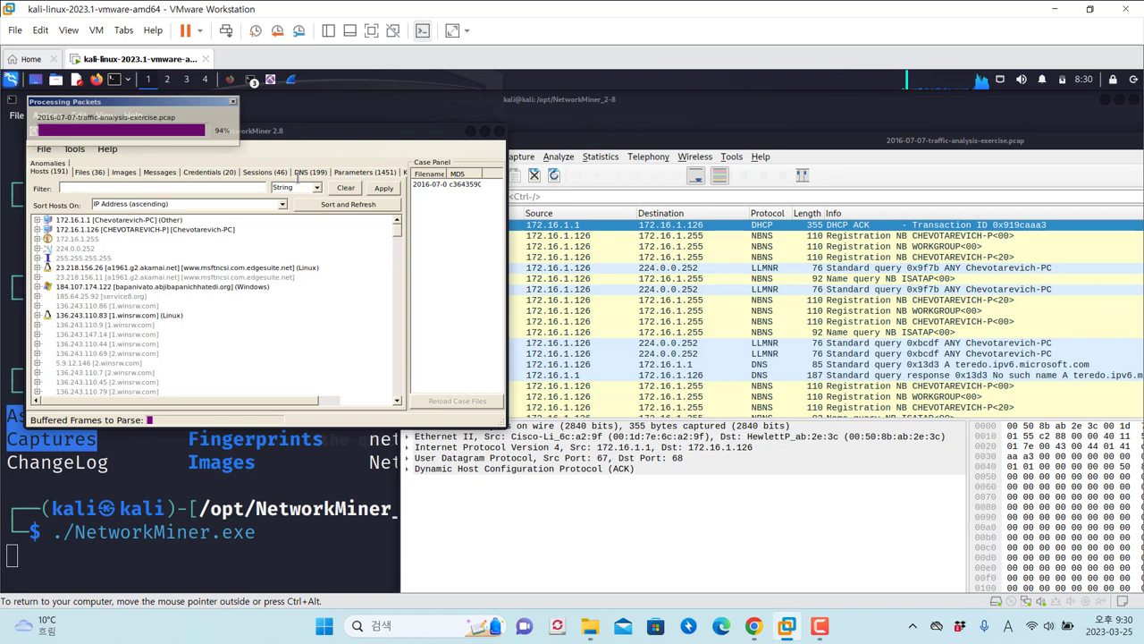
left_click_drag(280, 132, 296, 134)
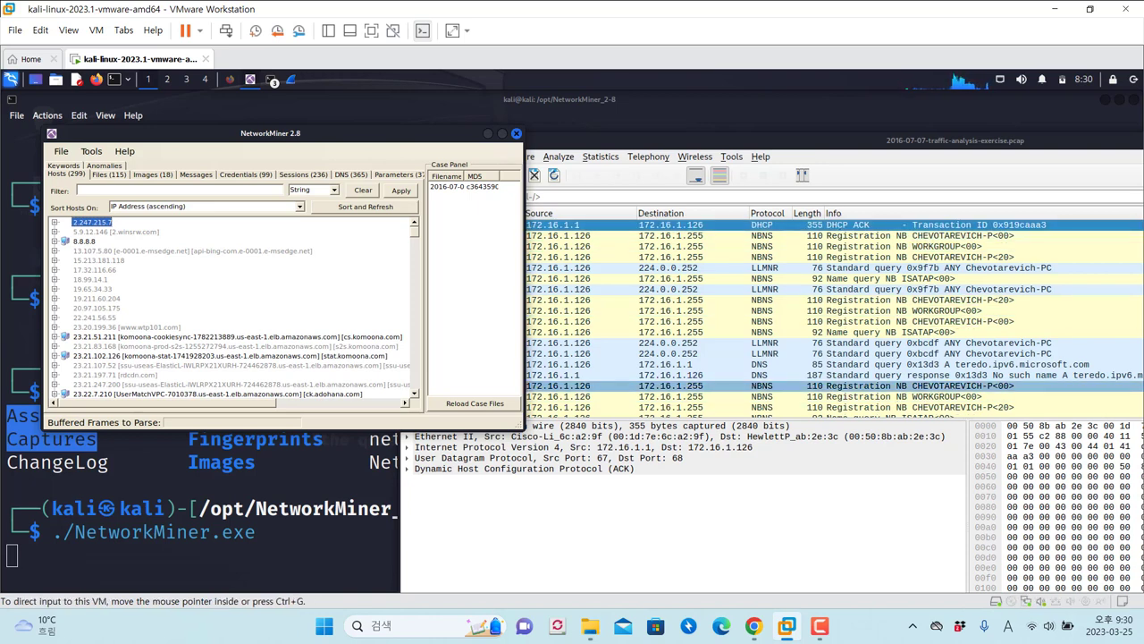
left_click(577, 147)
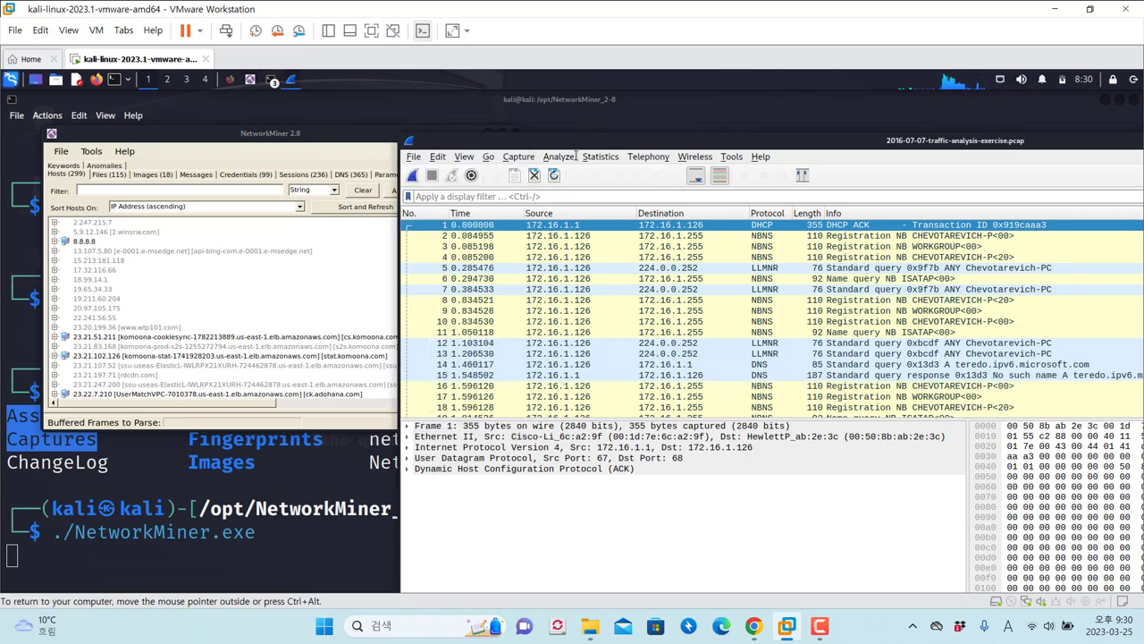
left_click(414, 157)
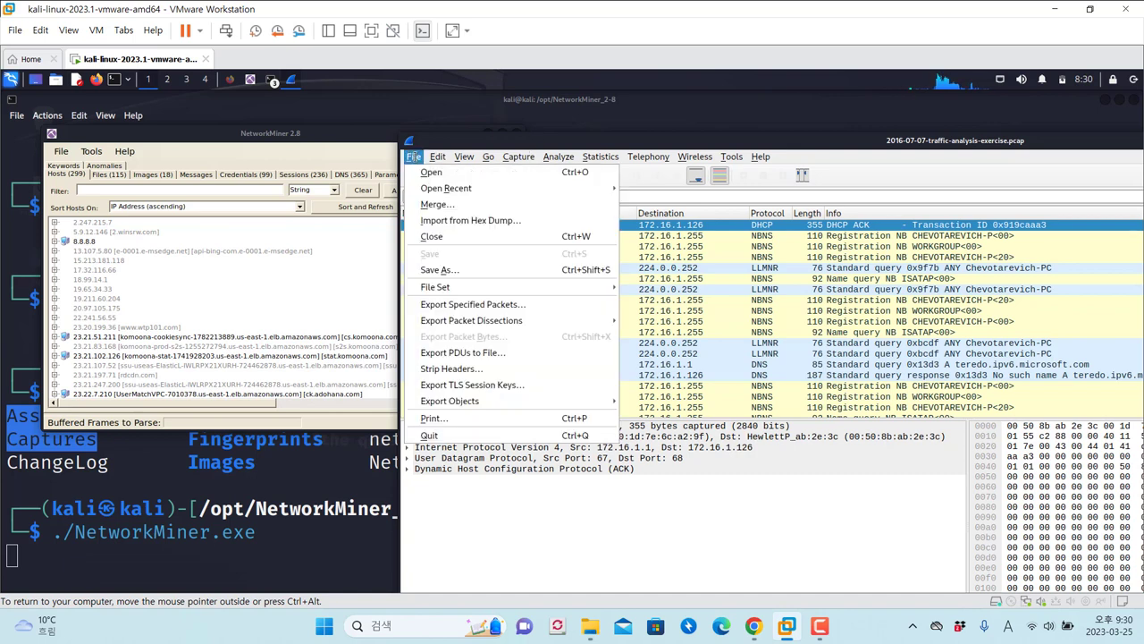
left_click(464, 269)
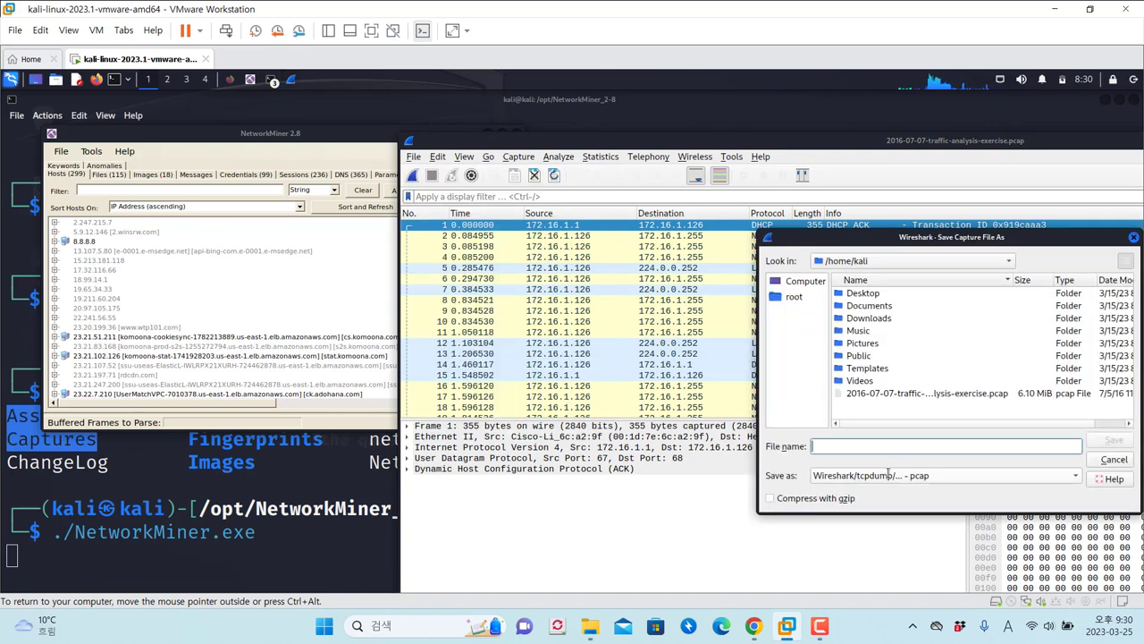
left_click_drag(882, 239, 646, 230)
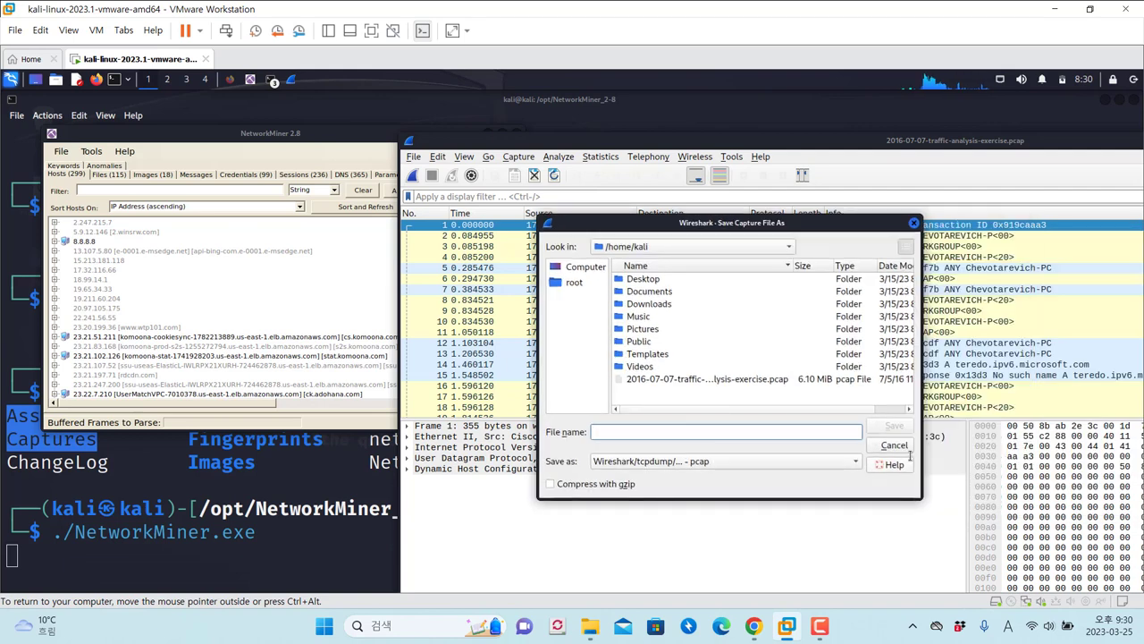
left_click(894, 450)
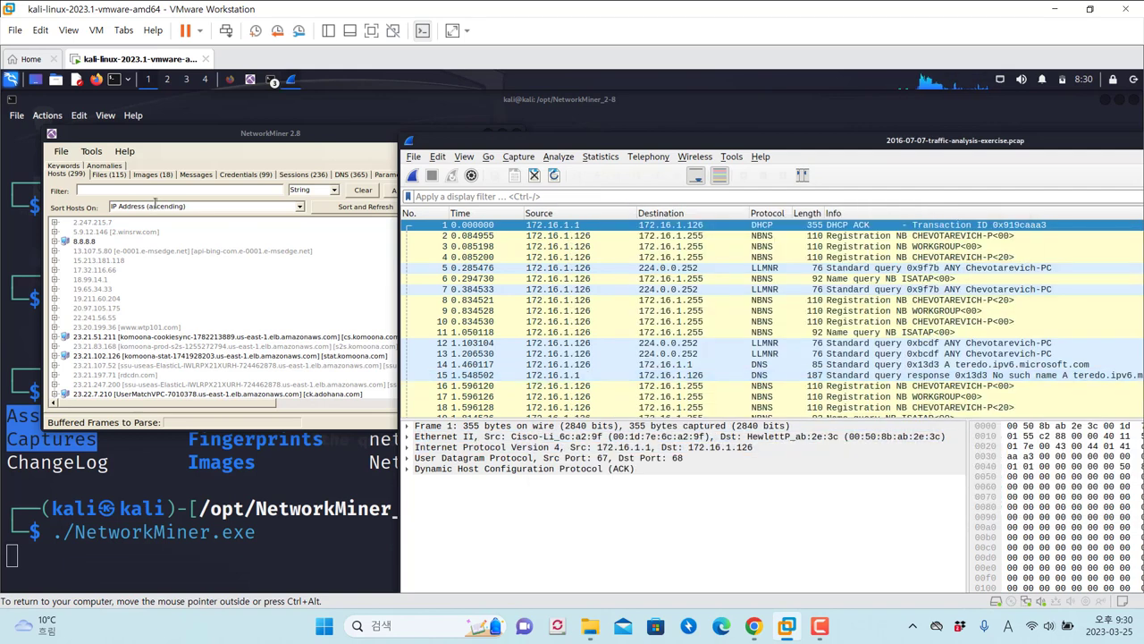
left_click(187, 134)
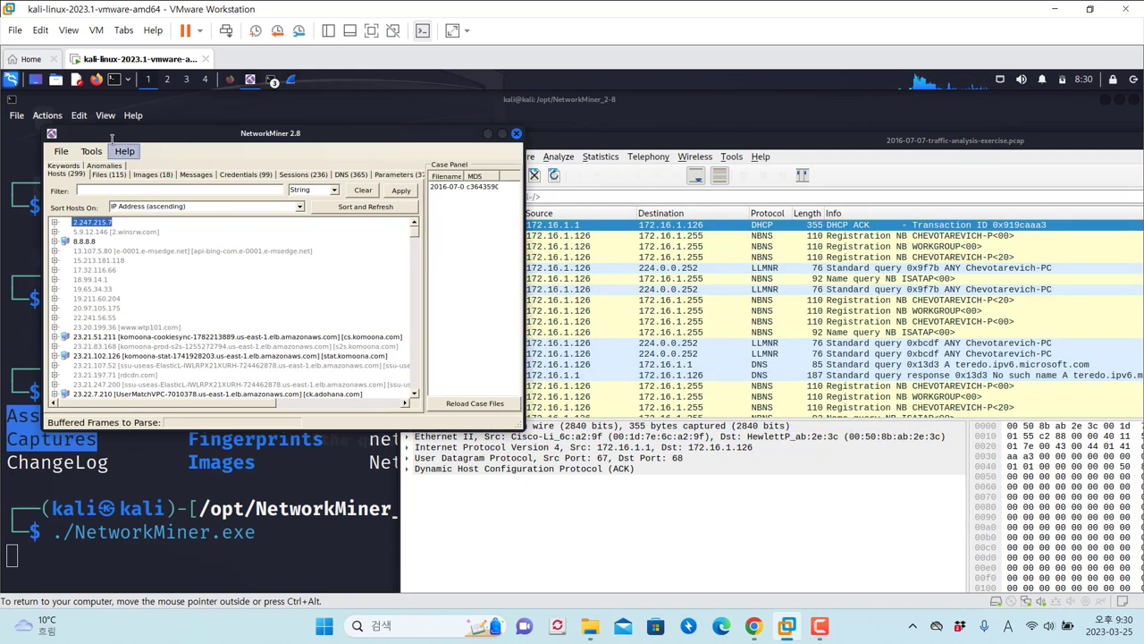
left_click(124, 151)
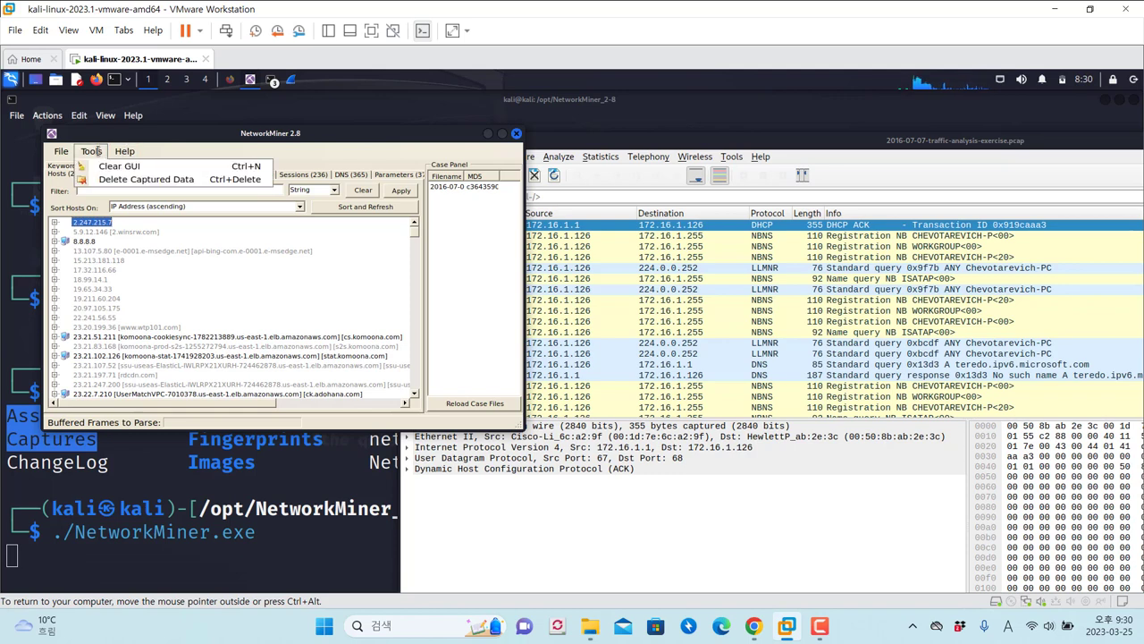
Bring the Wireshark capture window in front of NetworkMiner and open the HTTP Requests statistics for the capture
left_click_drag(583, 145, 419, 136)
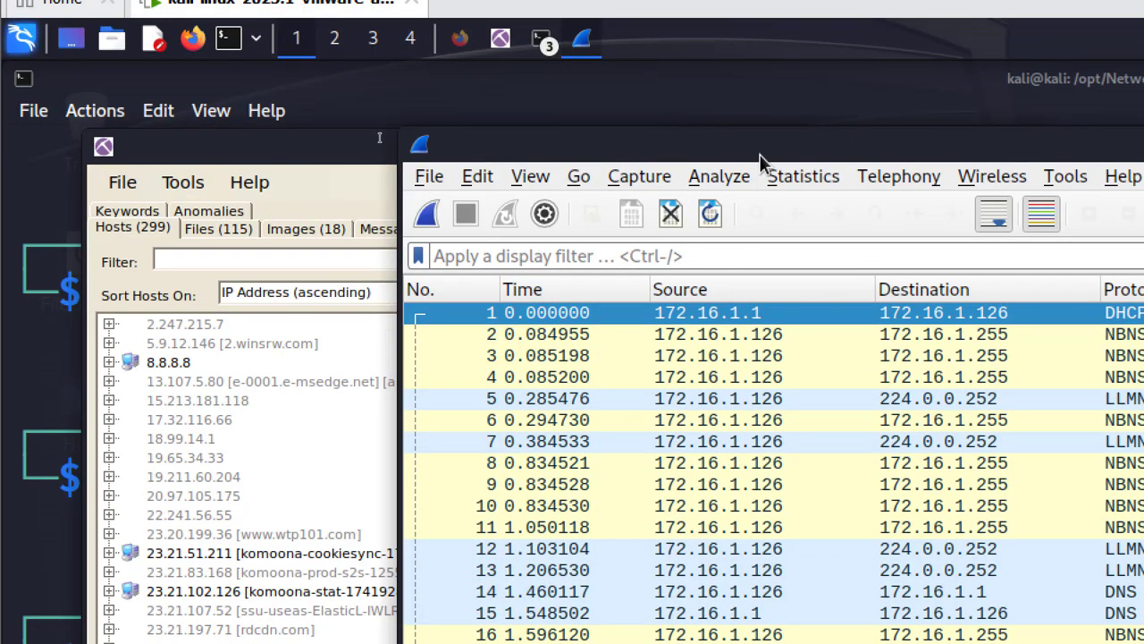
left_click_drag(760, 154, 516, 143)
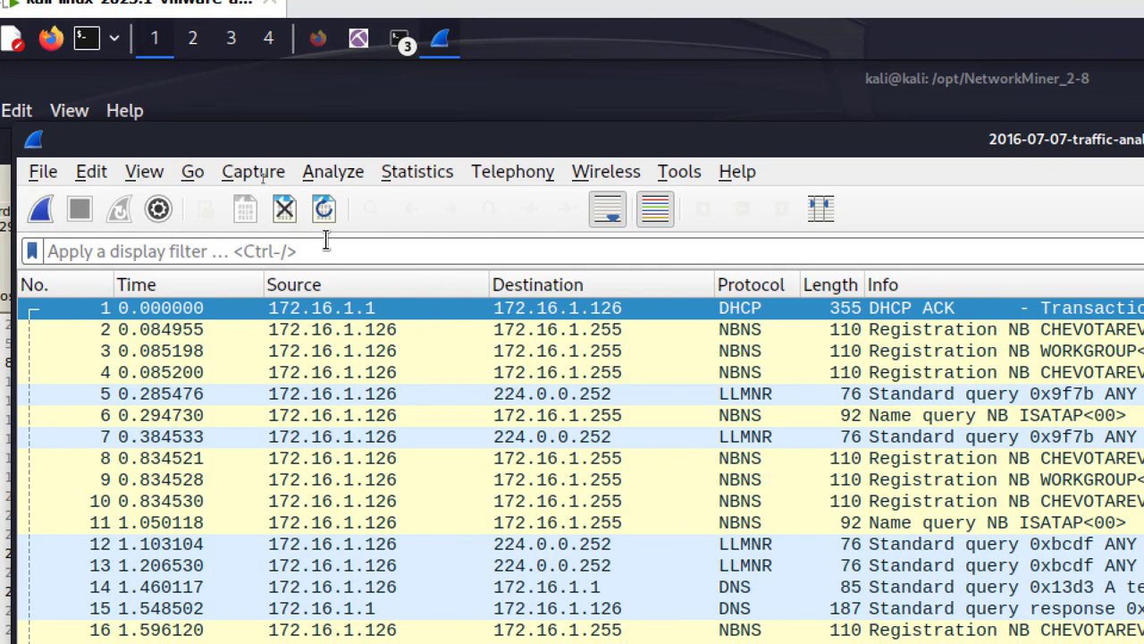
left_click(406, 175)
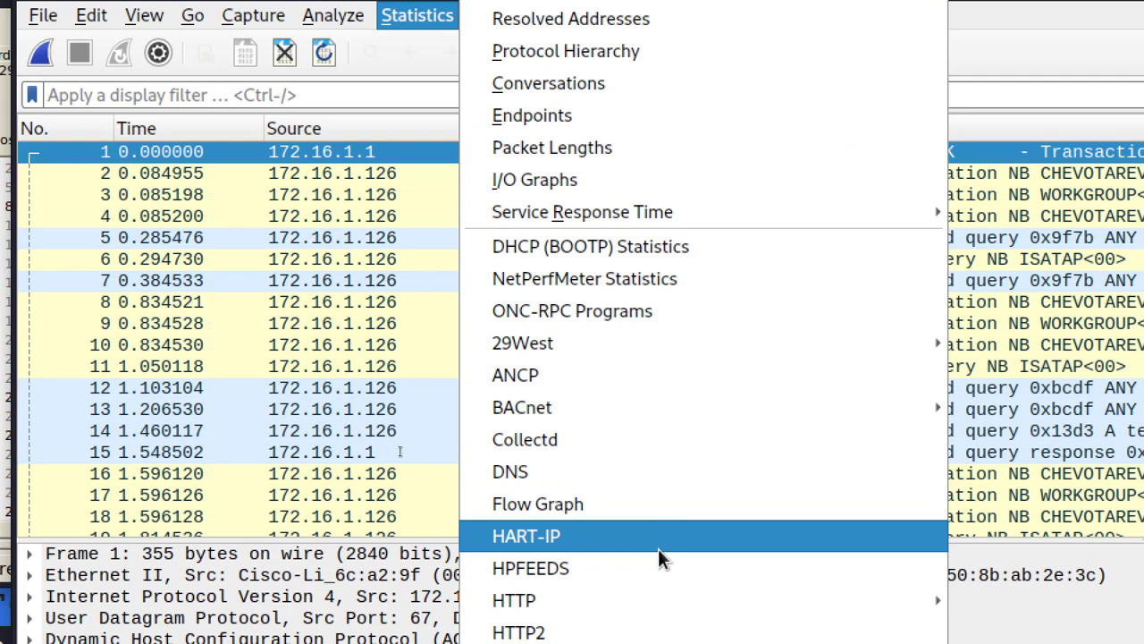
mouse_move(649, 600)
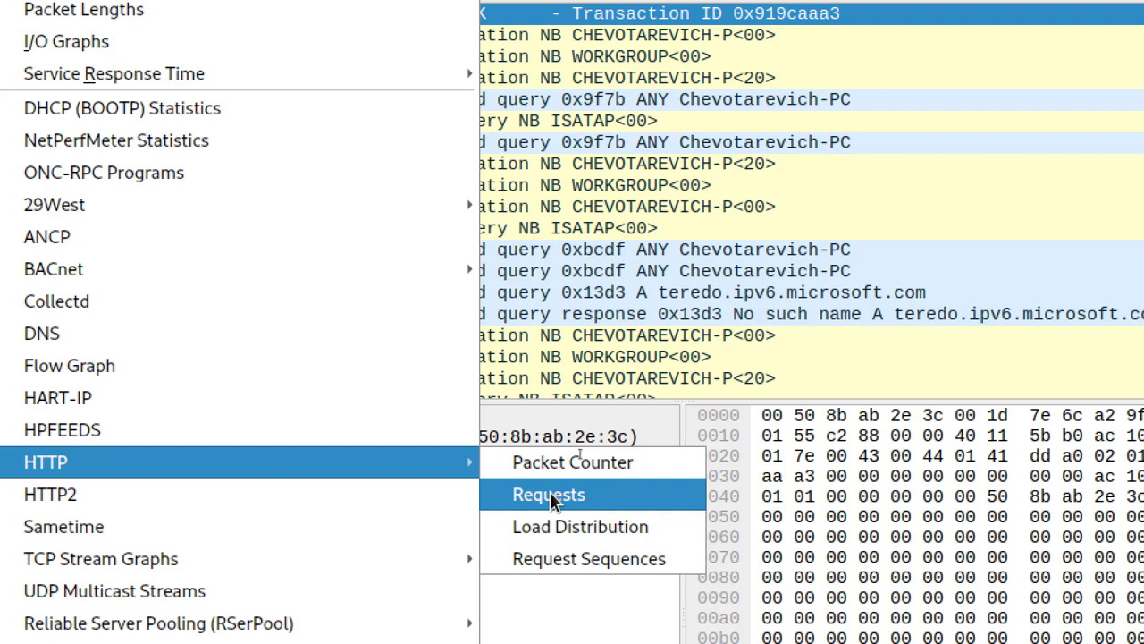
left_click(617, 494)
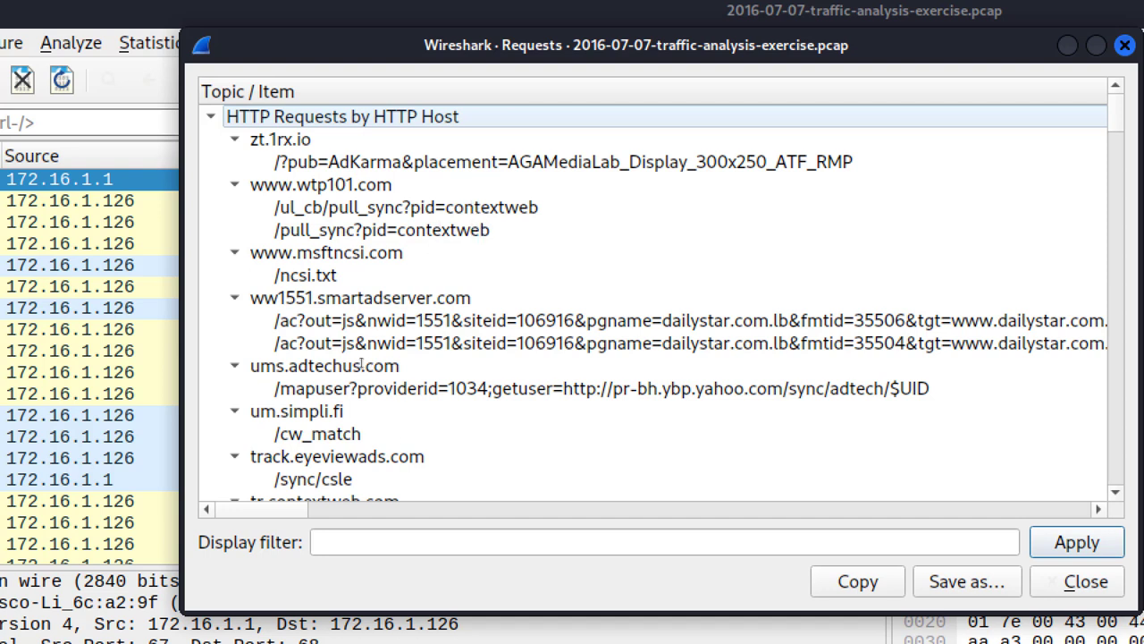
Sort the HTTP requests by burst start time, earliest first, and check the ordering through the list
mouse_move(260, 510)
left_mouse_down()
mouse_move(324, 513)
mouse_move(240, 510)
left_mouse_up()
left_click_drag(354, 522, 1126, 535)
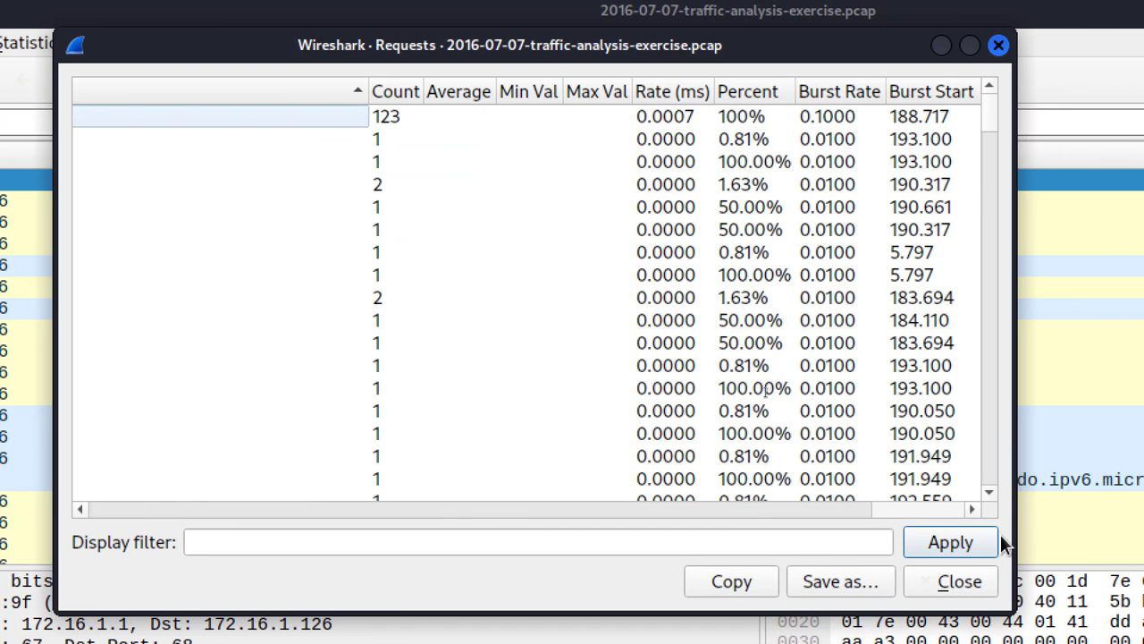
left_click(929, 90)
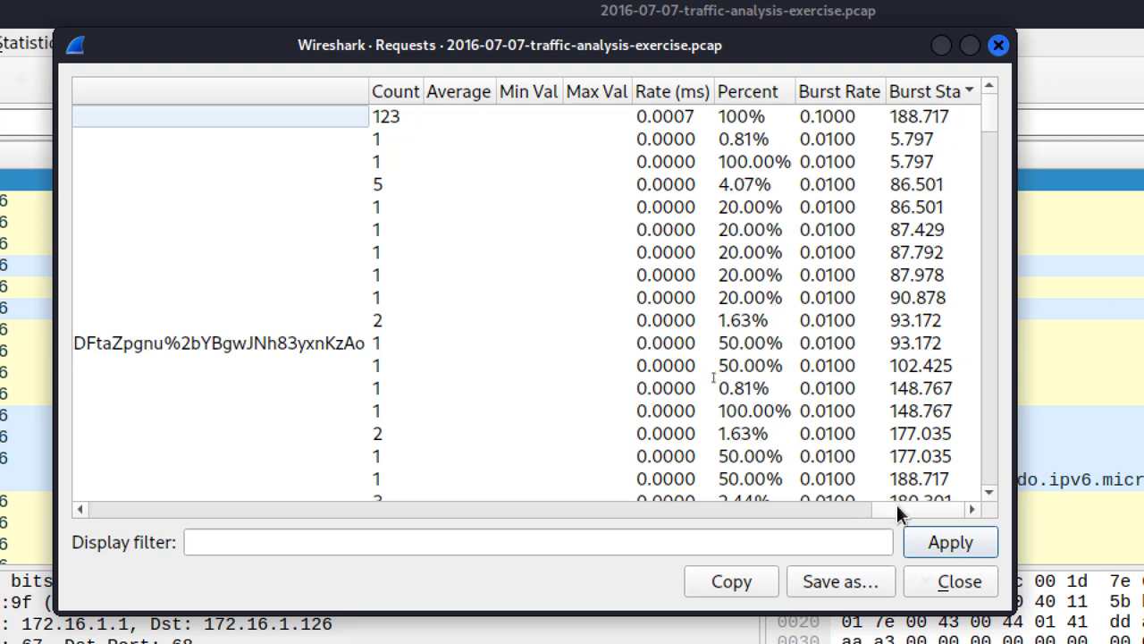
scroll(901, 304, "down", 9)
scroll(901, 304, "down", 9)
left_click_drag(987, 237, 988, 119)
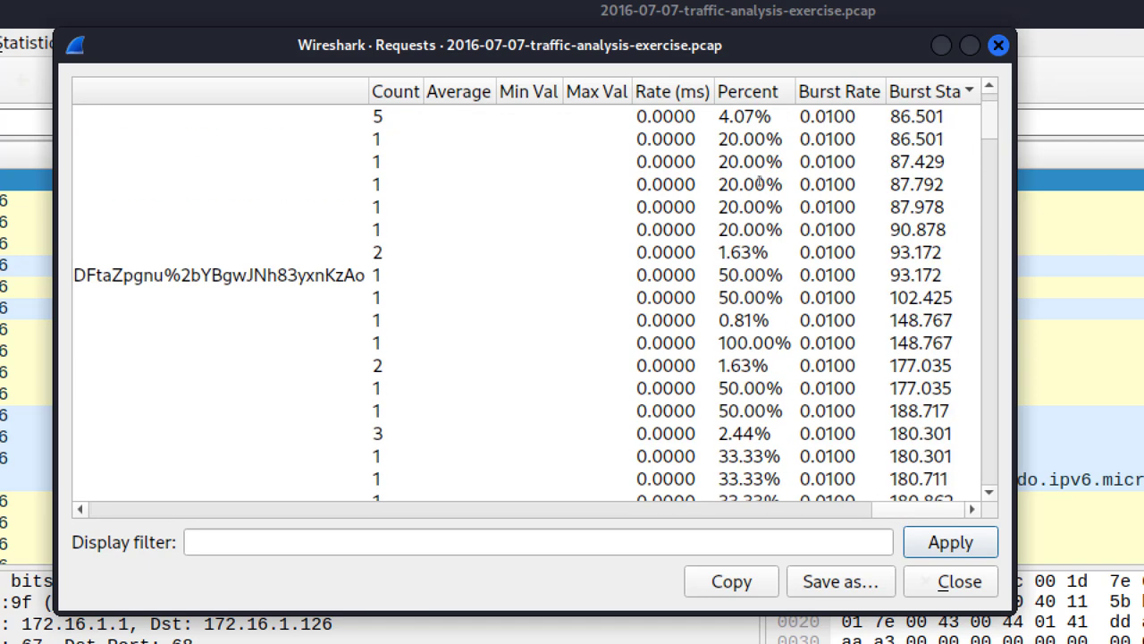
scroll(988, 122, "up", 1)
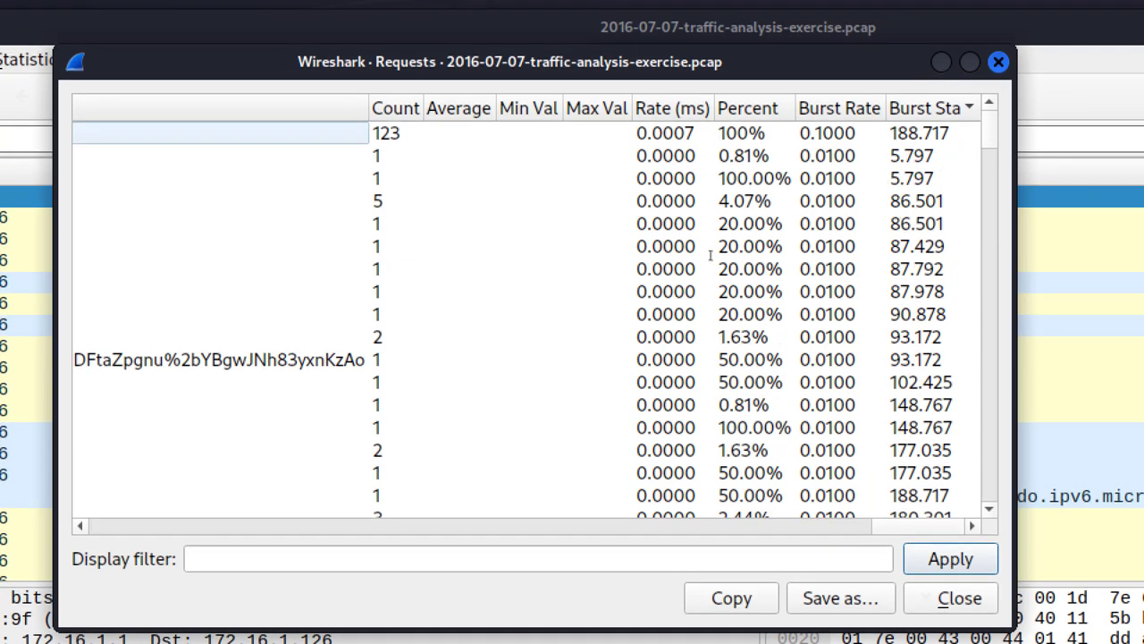
Examine the time-sorted requests, including the ends of the bapanivato.abjibapanichhatedi.org counter URLs and the hosts contacted after them
left_click_drag(918, 525, 16, 492)
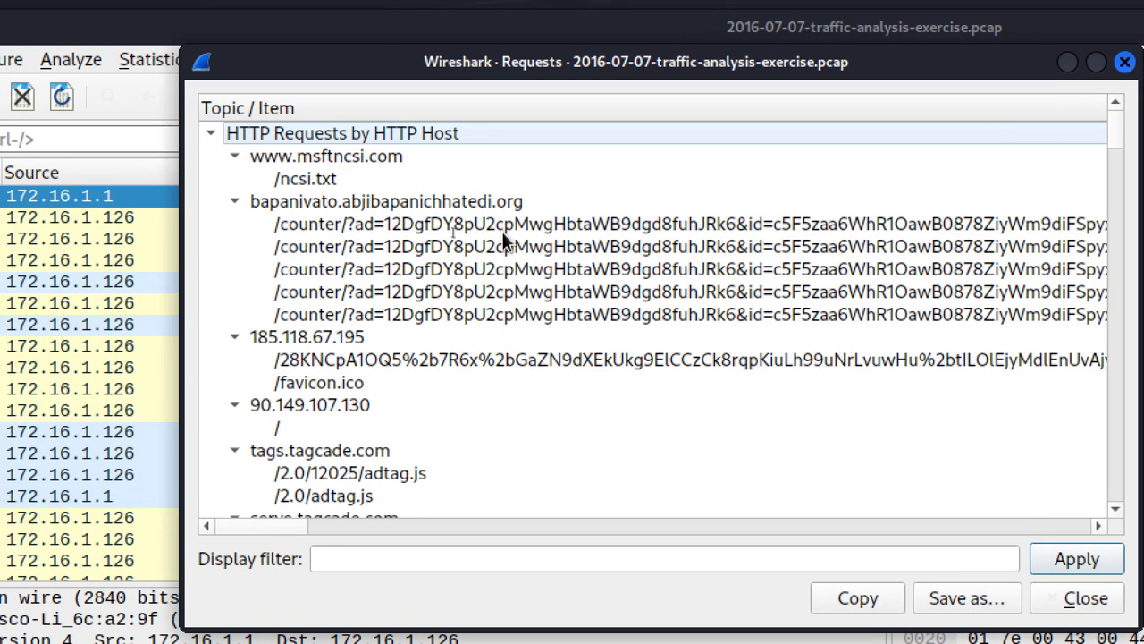
left_click(422, 221)
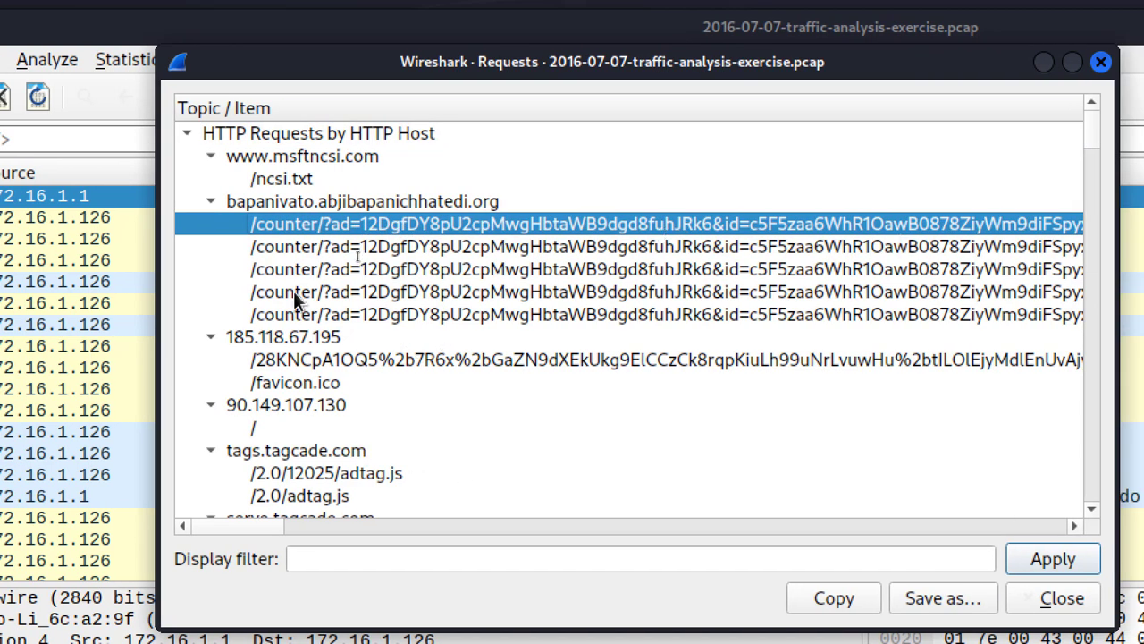
left_click(322, 247)
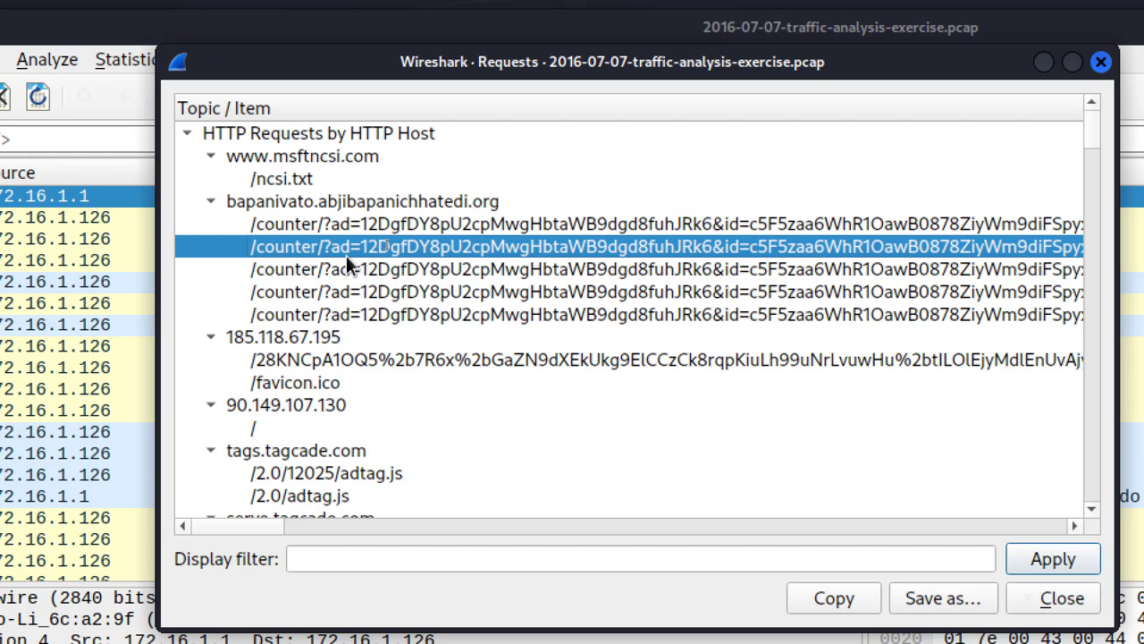
left_click_drag(269, 523, 382, 526)
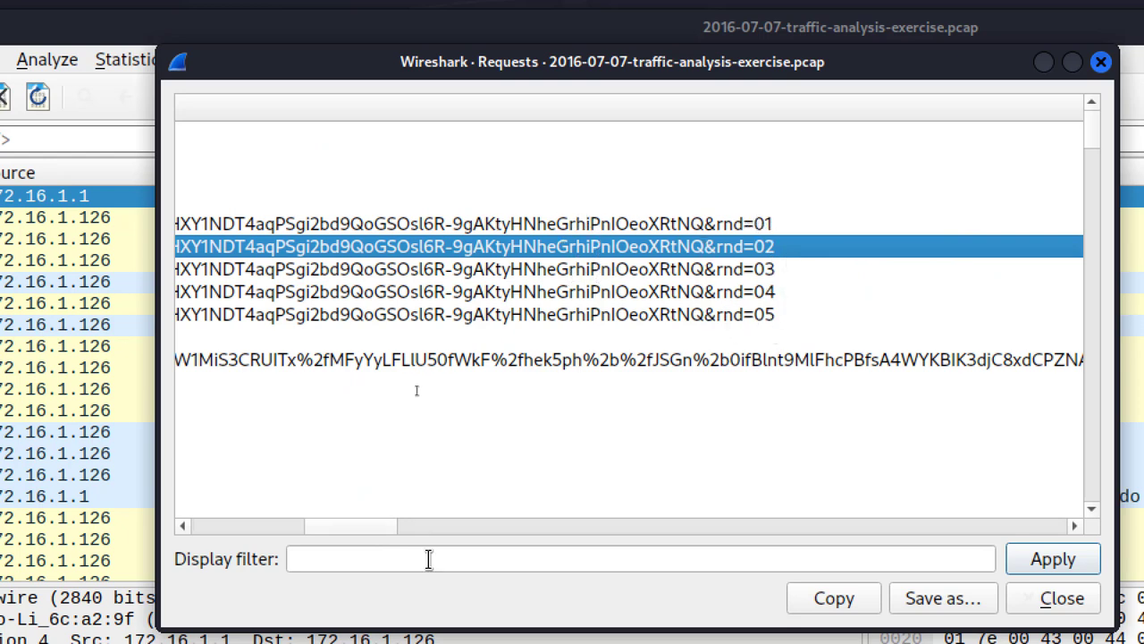
left_click_drag(368, 528, 298, 382)
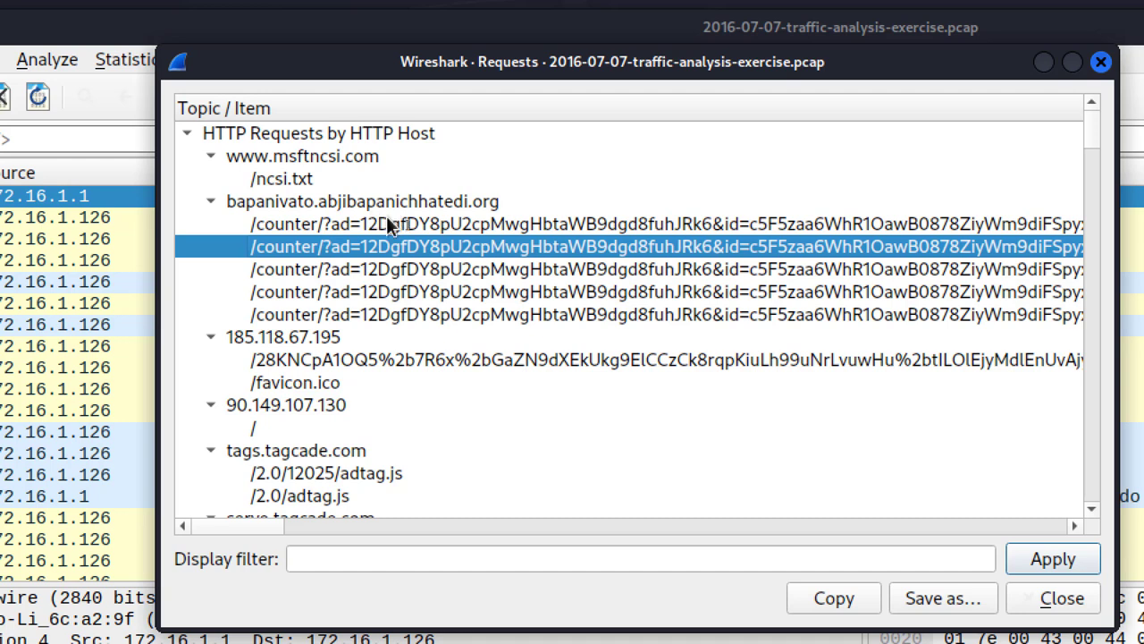
scroll(432, 289, "down", 3)
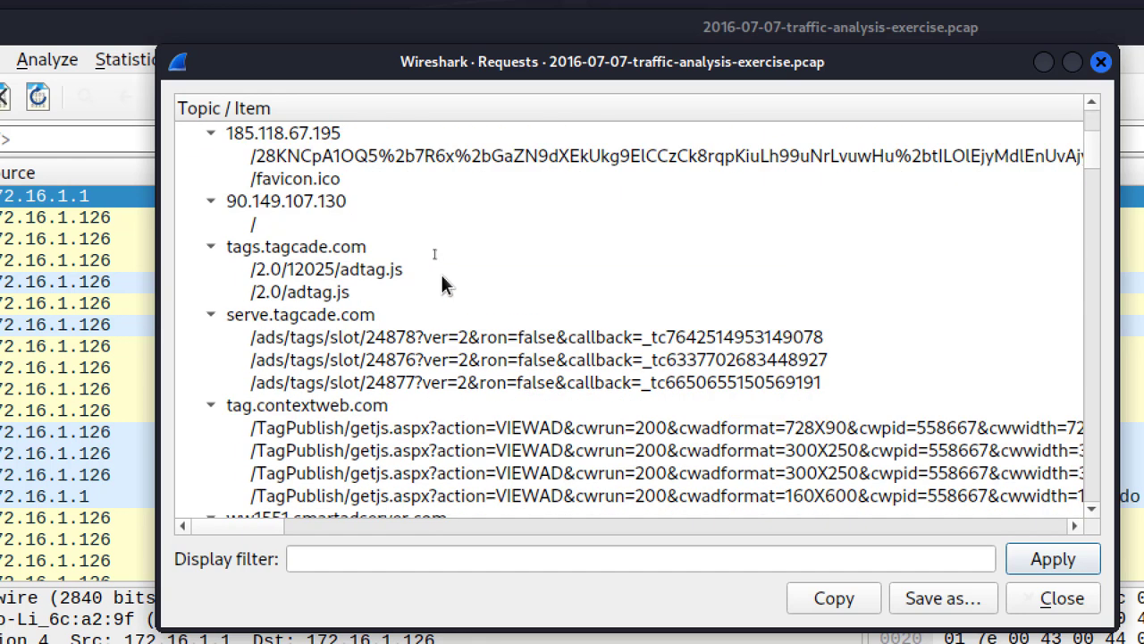
scroll(443, 282, "down", 3)
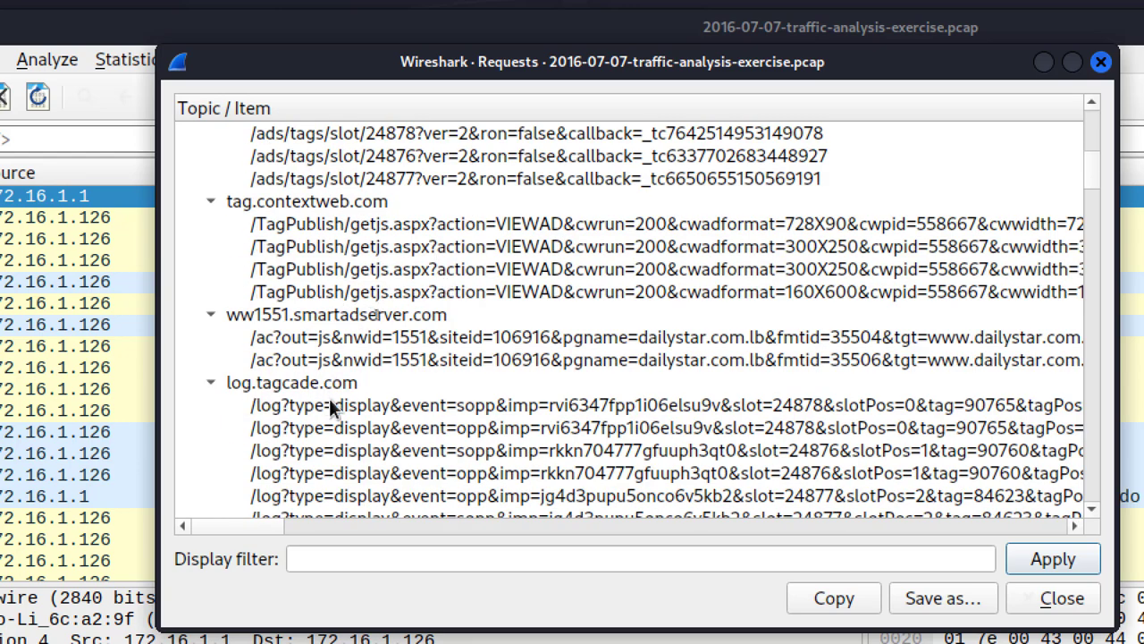
scroll(351, 331, "down", 4)
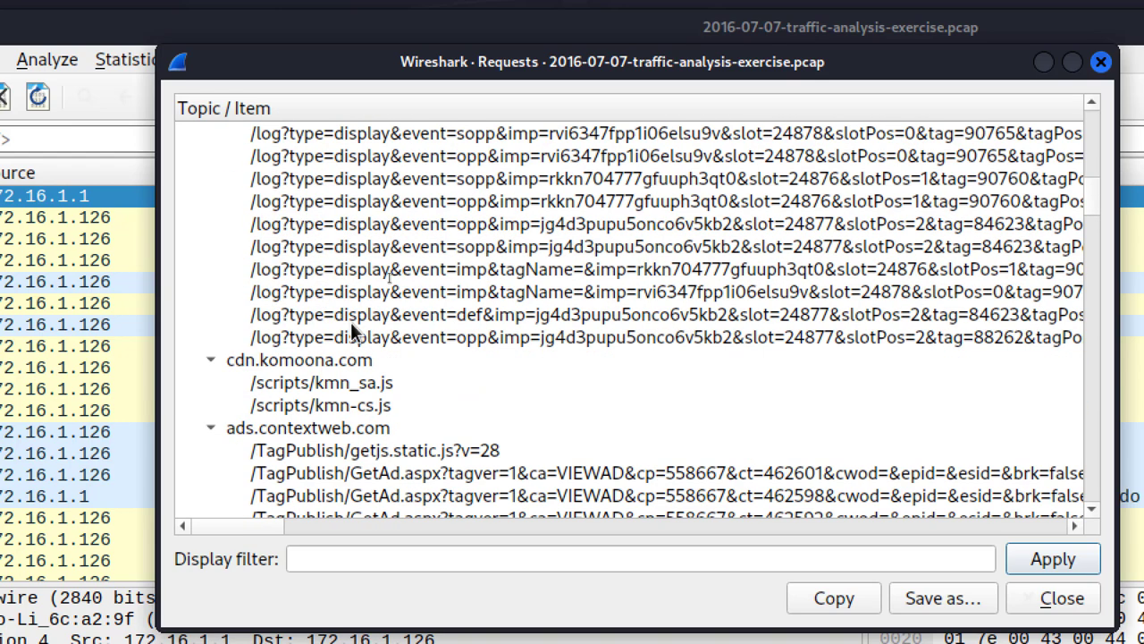
scroll(356, 362, "down", 4)
scroll(356, 359, "up", 15)
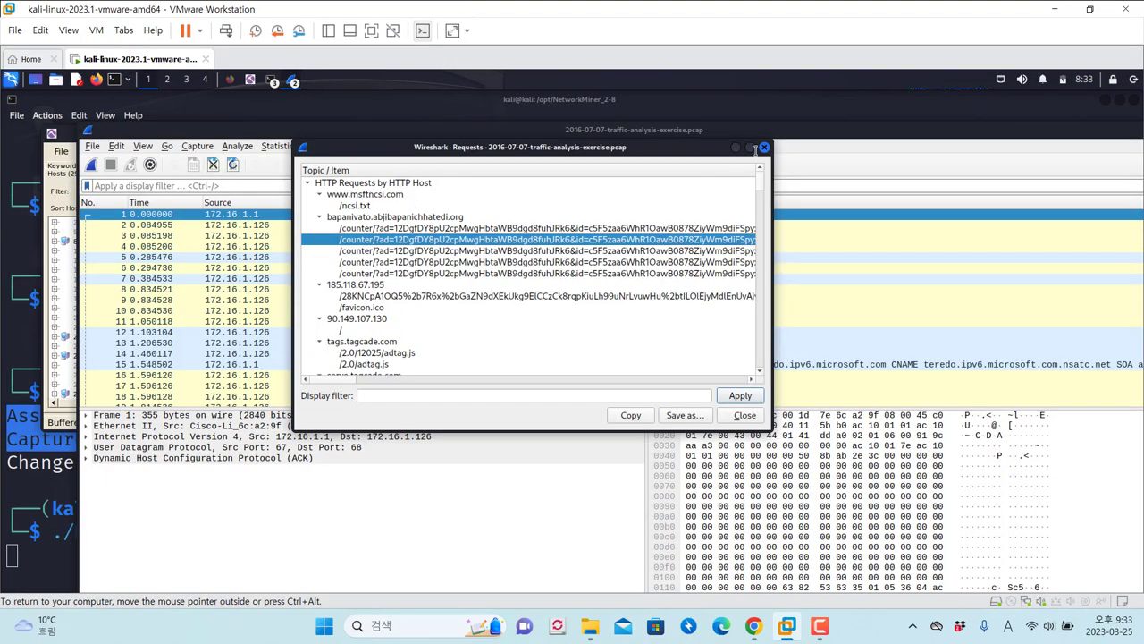
left_click_drag(628, 147, 855, 172)
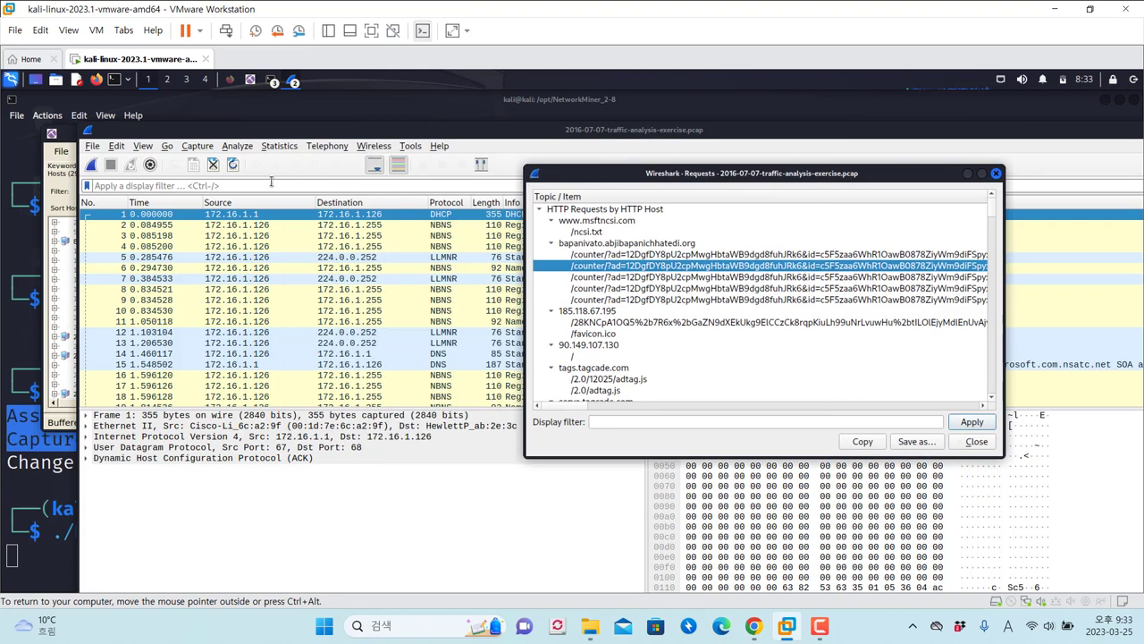
left_click(92, 146)
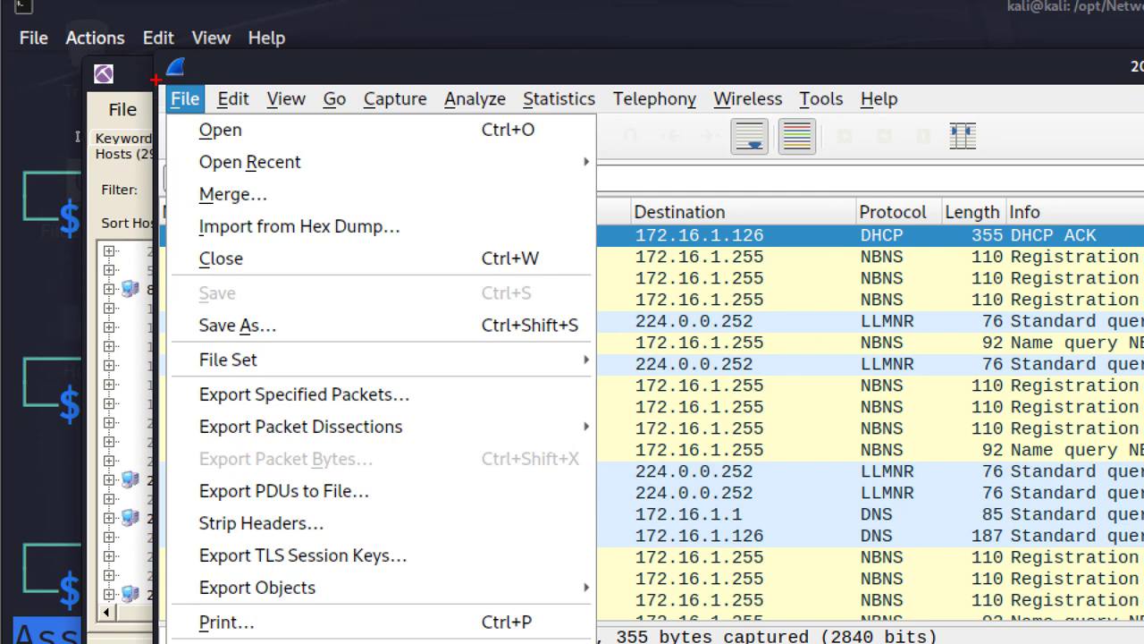
left_click_drag(182, 570, 367, 619)
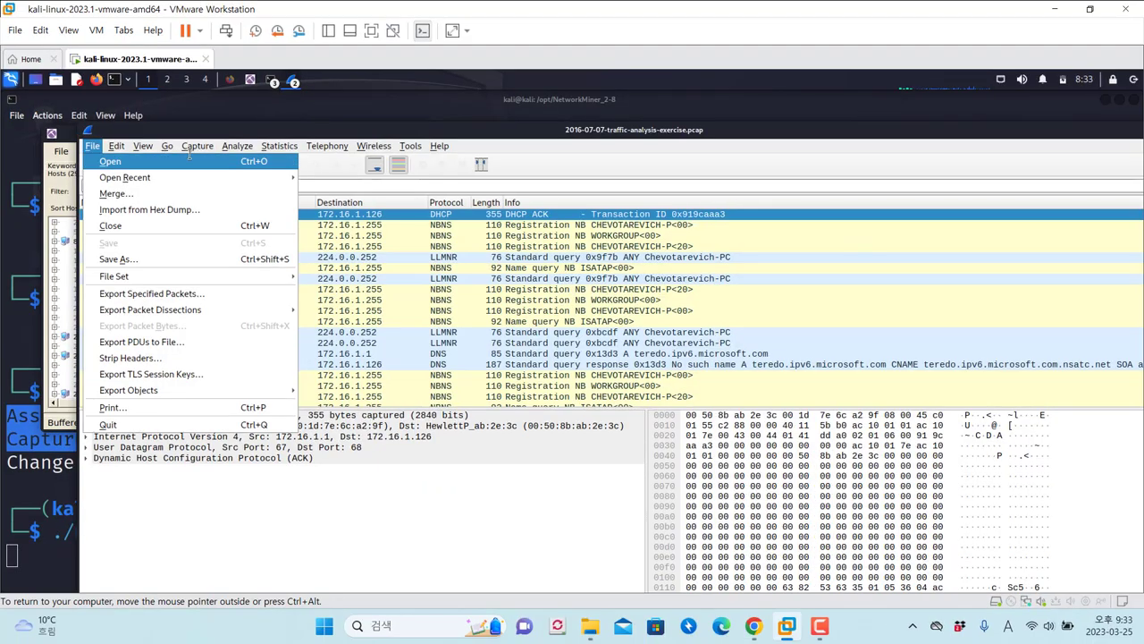
key("Right")
key("Right")
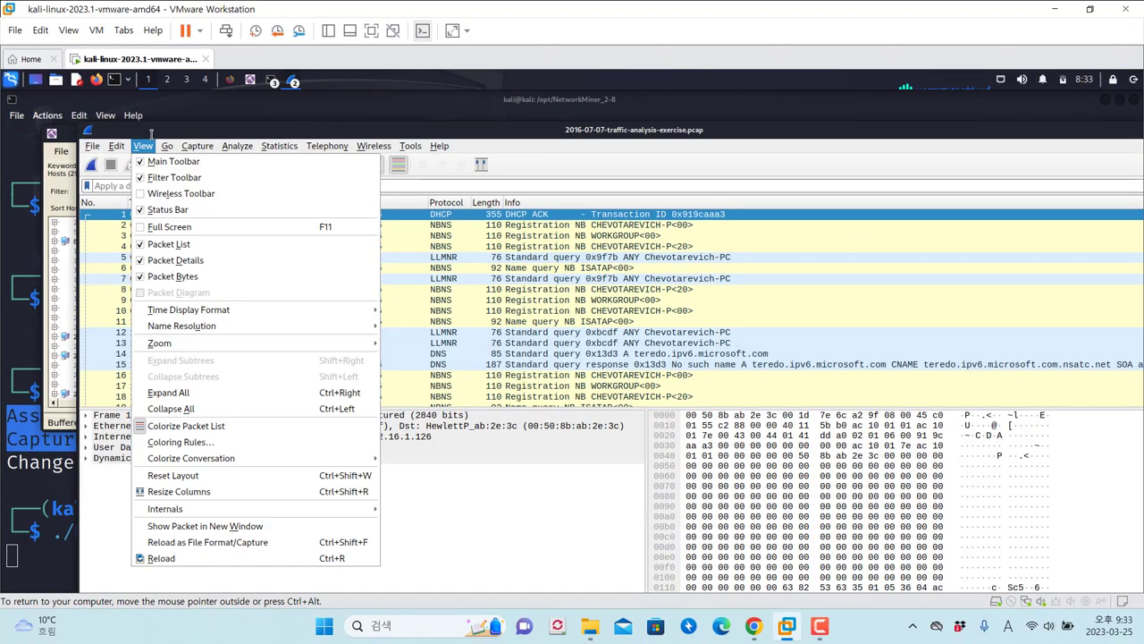
key("Left")
key("Left")
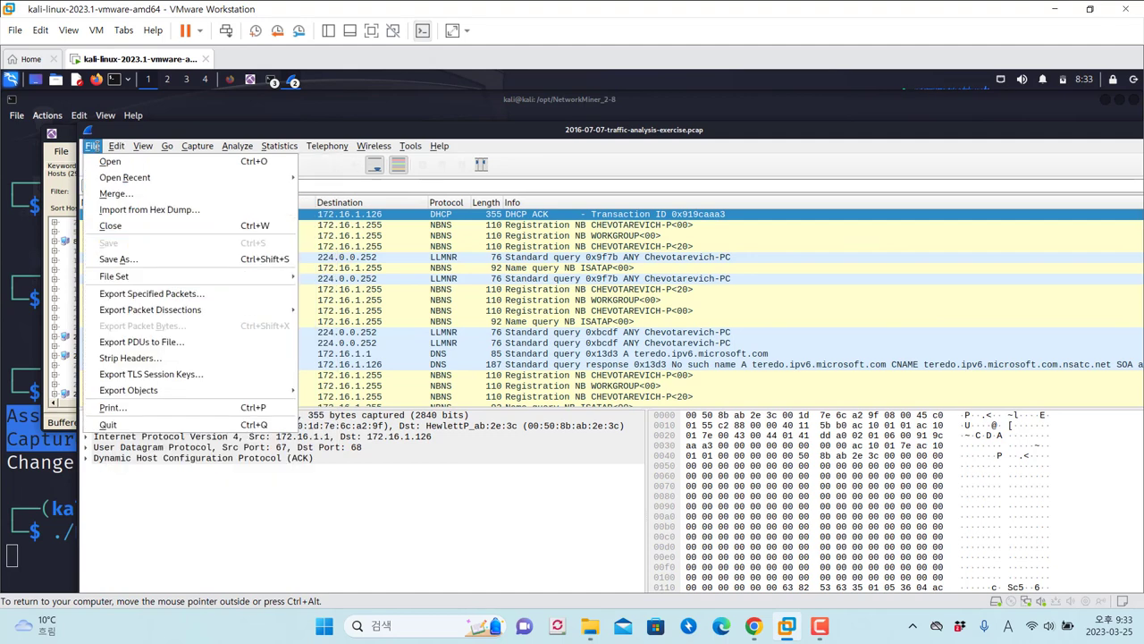
double_click(140, 11)
left_click(1059, 12)
left_click(1059, 11)
key("Left")
key("Left")
key("Left")
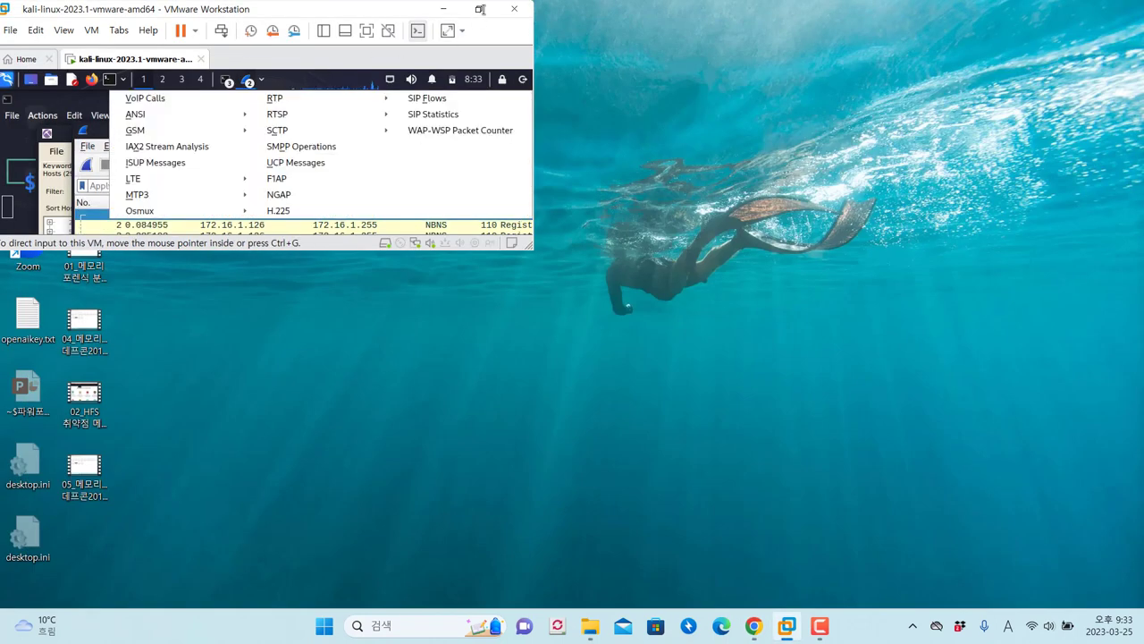
double_click(443, 5)
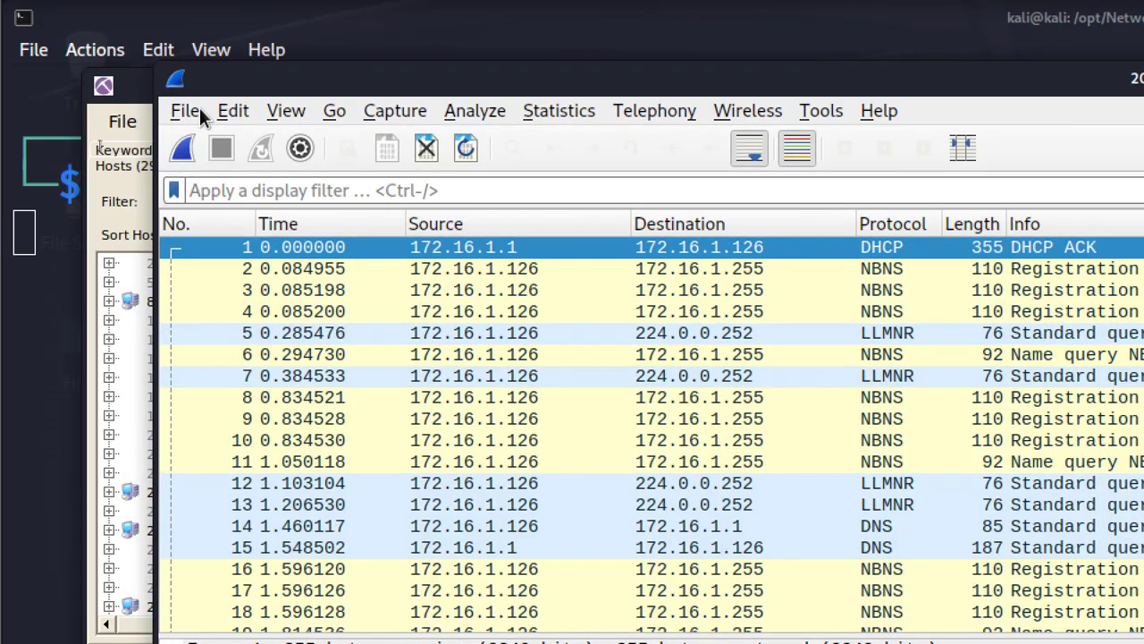
Open the list of HTTP objects that can be exported from the capture
left_click(199, 108)
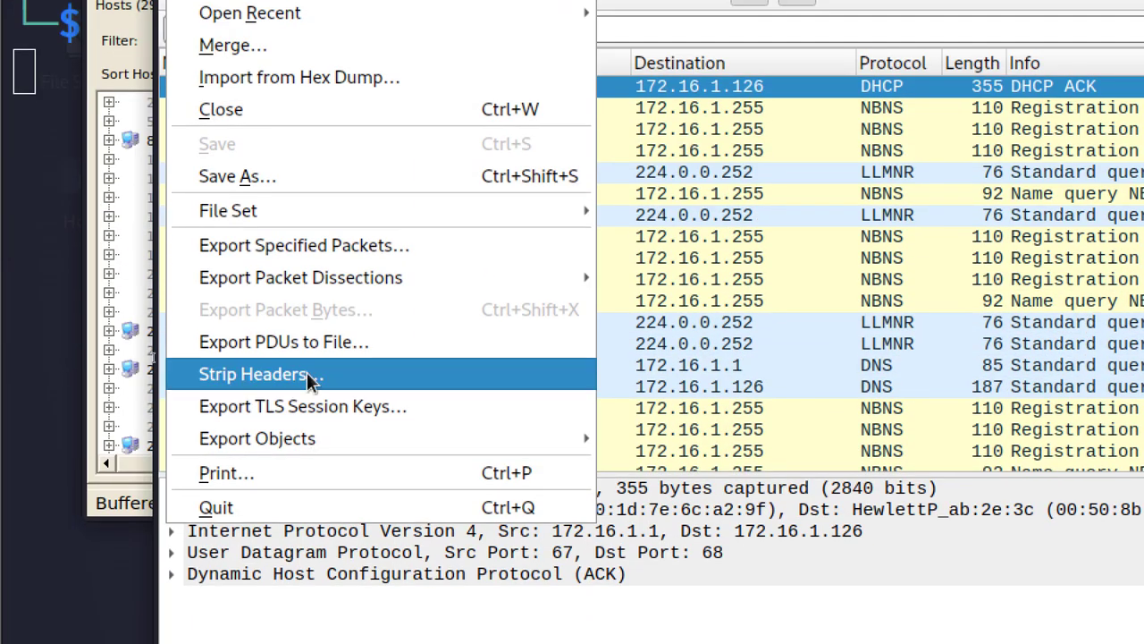
mouse_move(313, 595)
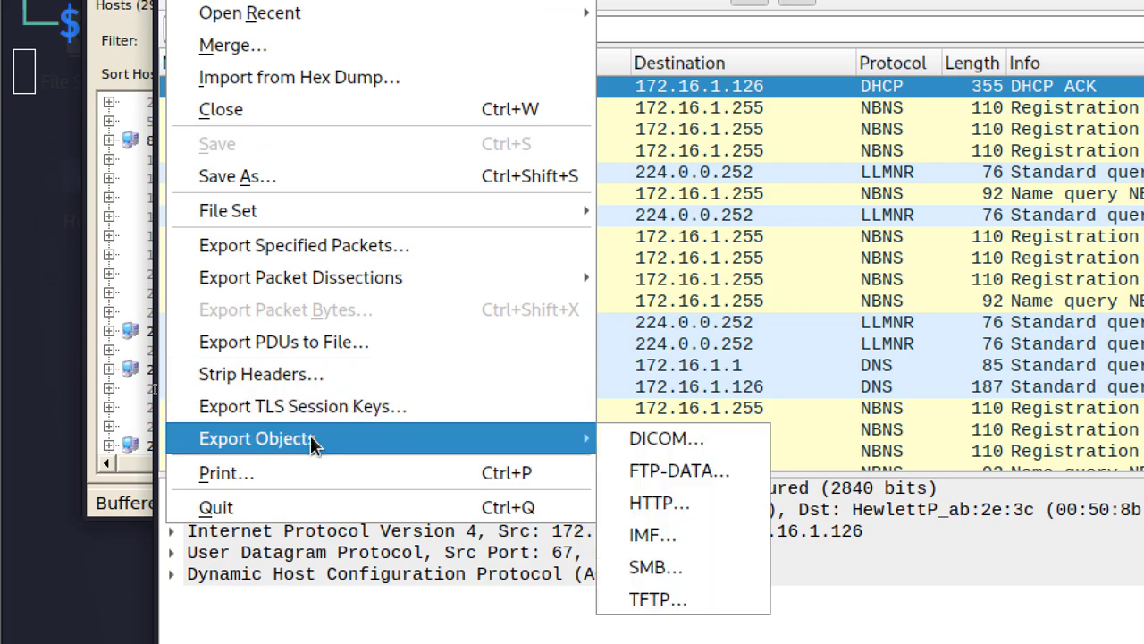
left_click(721, 505)
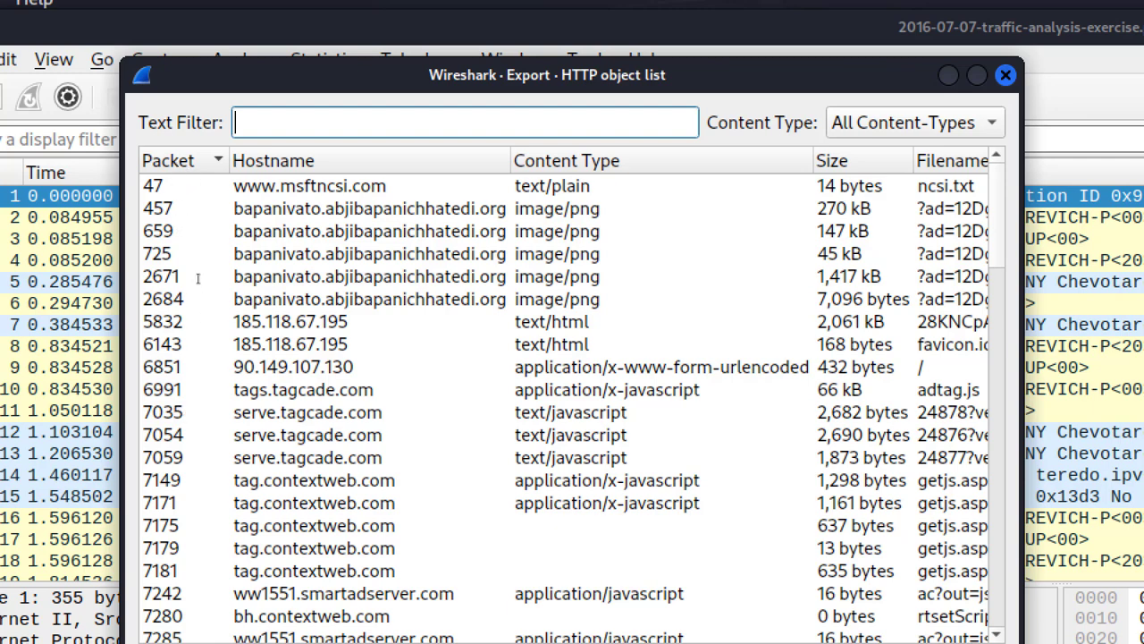
Step through the image/png objects from bapanivato.abjibapanichhatedi.org, ending with the object in packet 457 selected
left_click(190, 213)
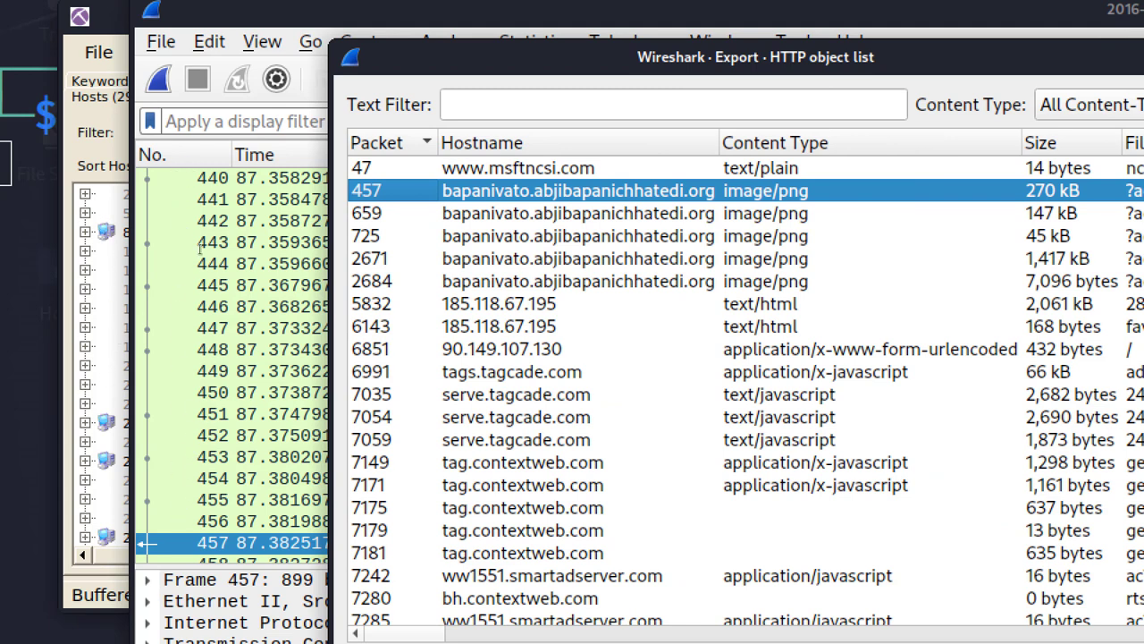
key("Down")
key("Down")
key("Down")
key("Down")
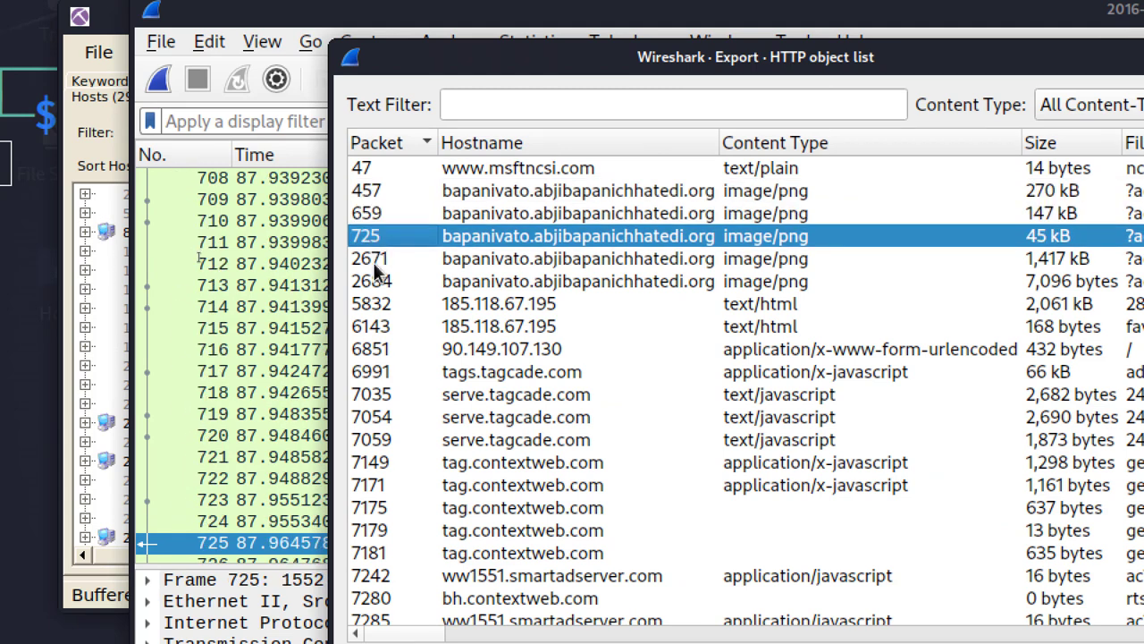
left_click(379, 189)
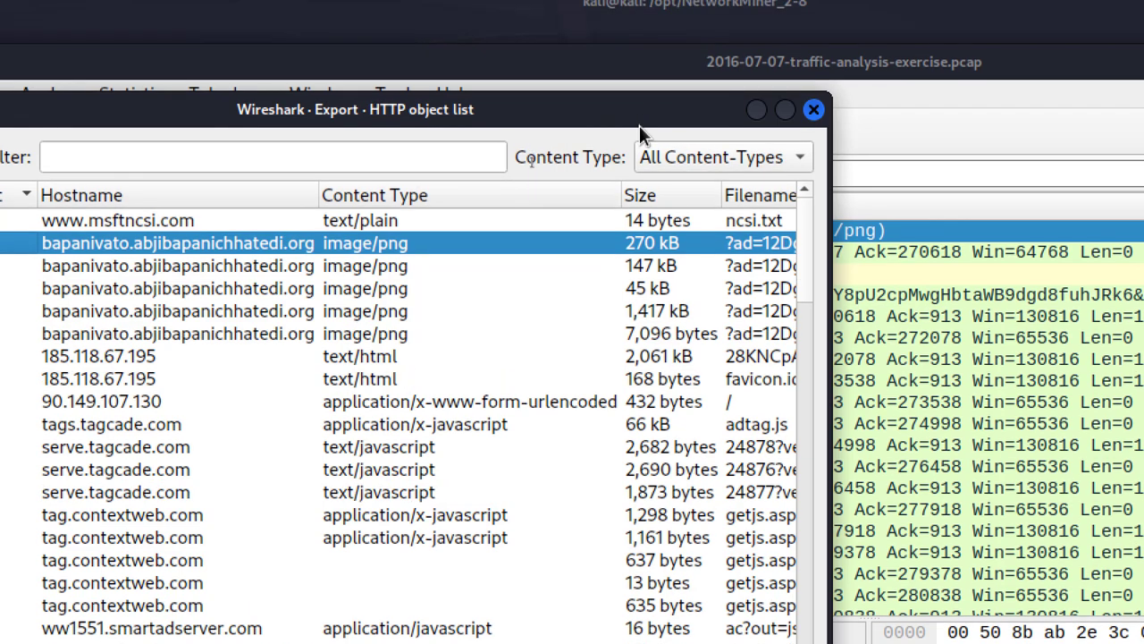
Reposition and widen the HTTP object list to show more of the object filenames
left_click_drag(639, 121, 603, 120)
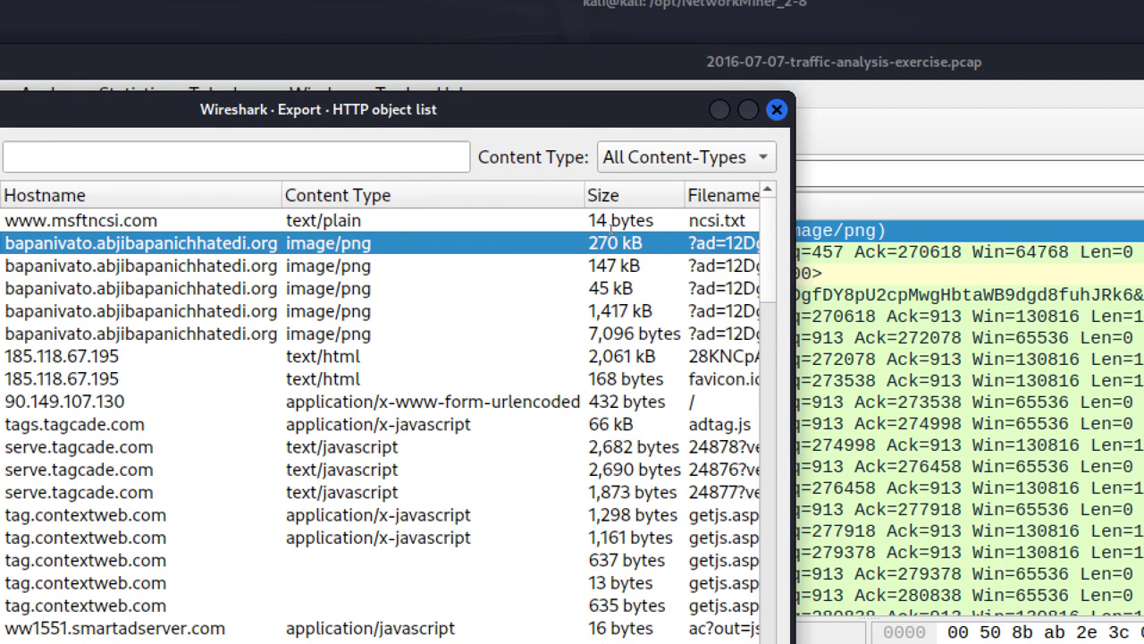
left_click_drag(792, 256, 1086, 257)
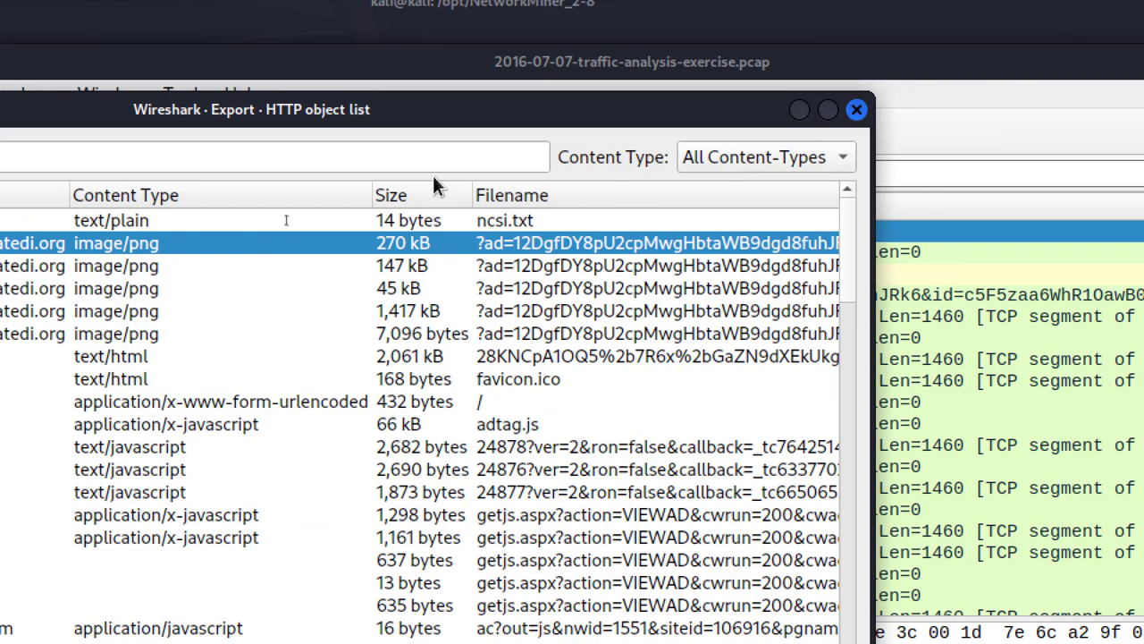
key("Down")
key("Up")
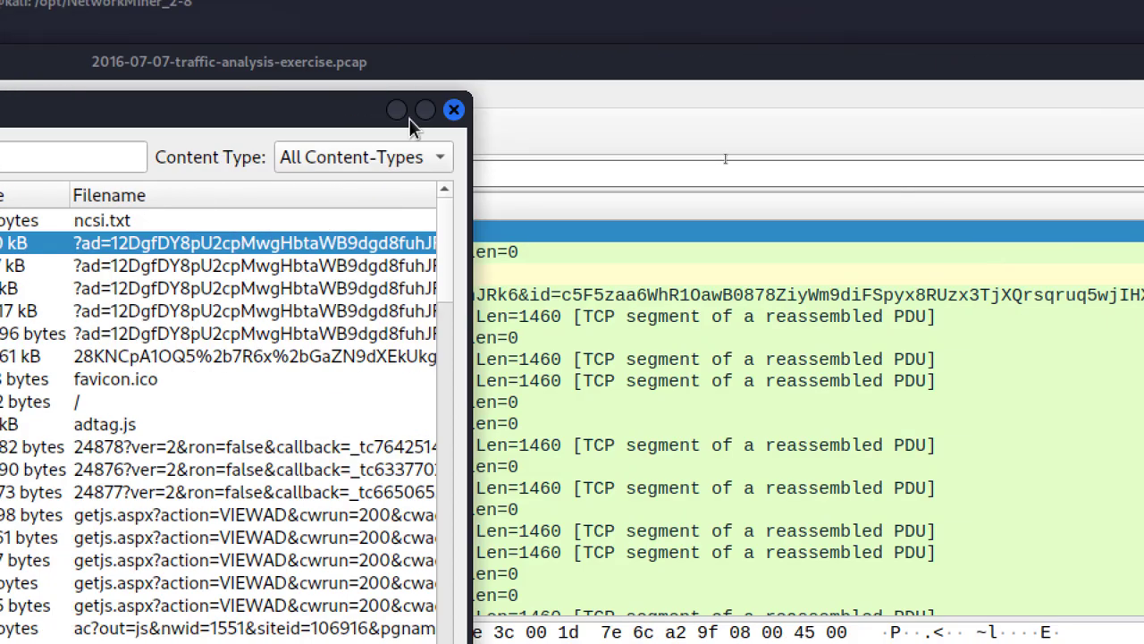
Close the HTTP object list and follow the TCP stream of packet 457, the image/png response
left_click(456, 110)
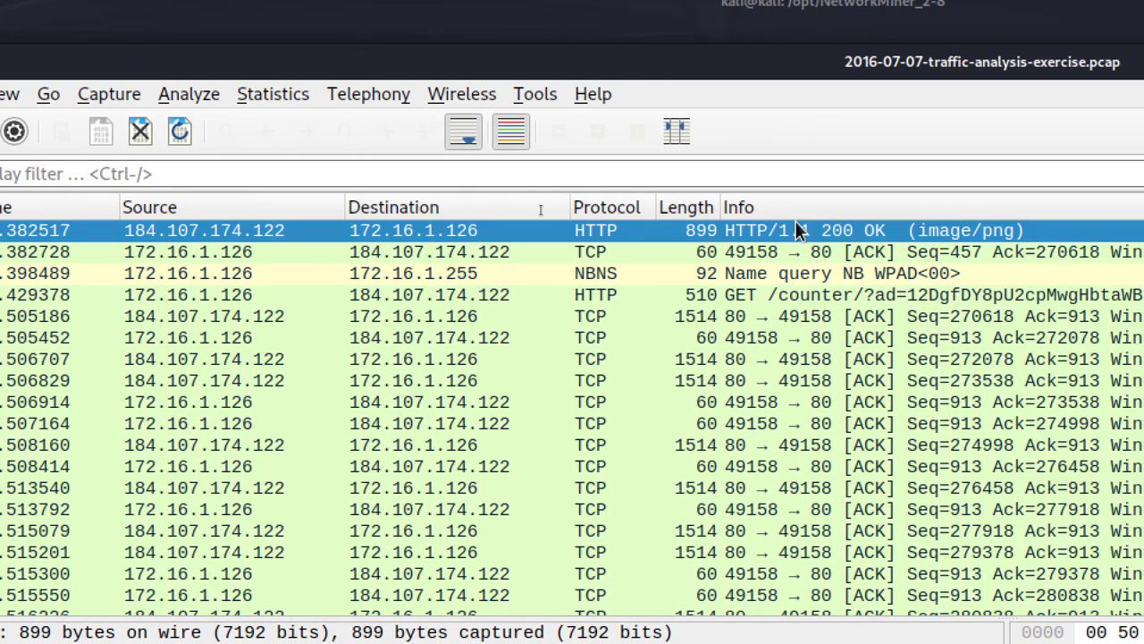
right_click(600, 228)
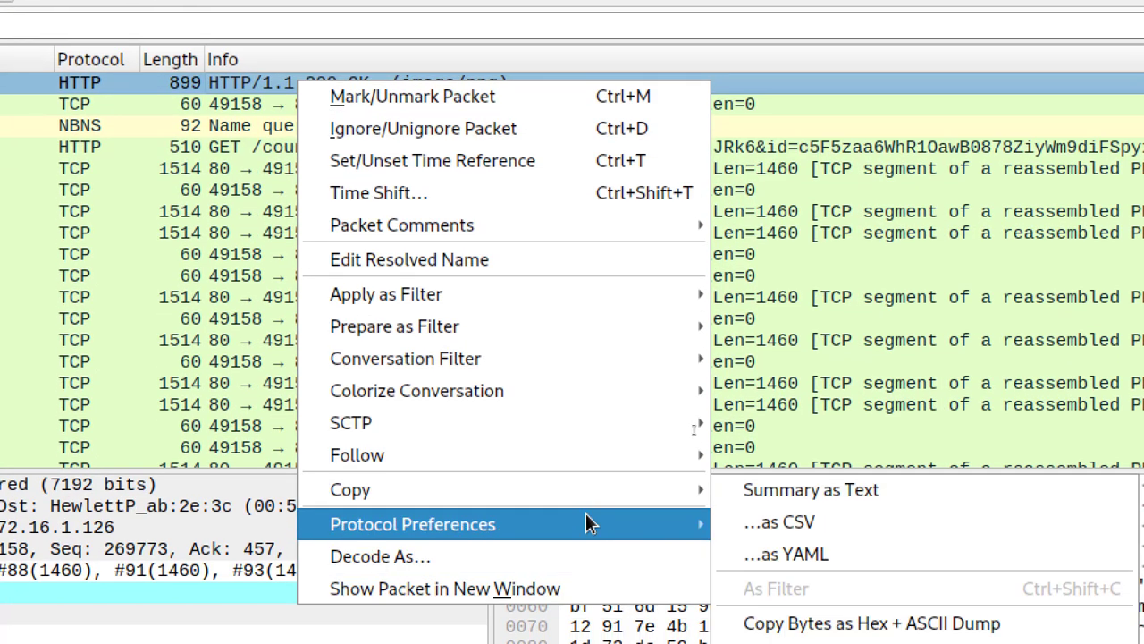
mouse_move(583, 452)
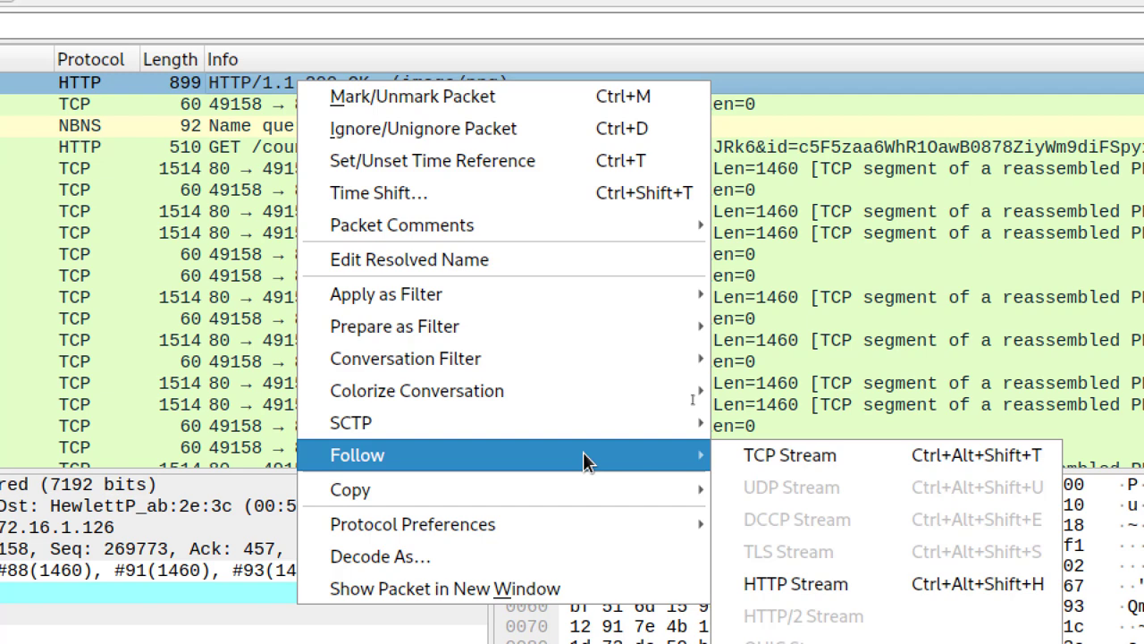
left_click(762, 462)
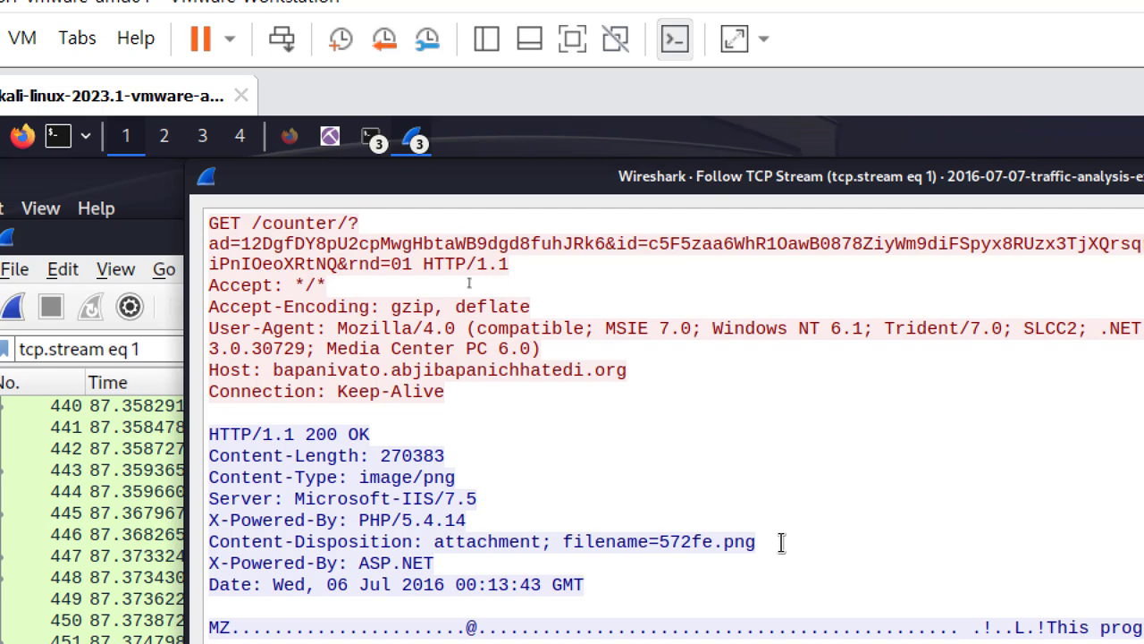
Inspect the response's attachment filename, its declared content type and the first bytes of the file data in the stream
left_click_drag(756, 556, 648, 542)
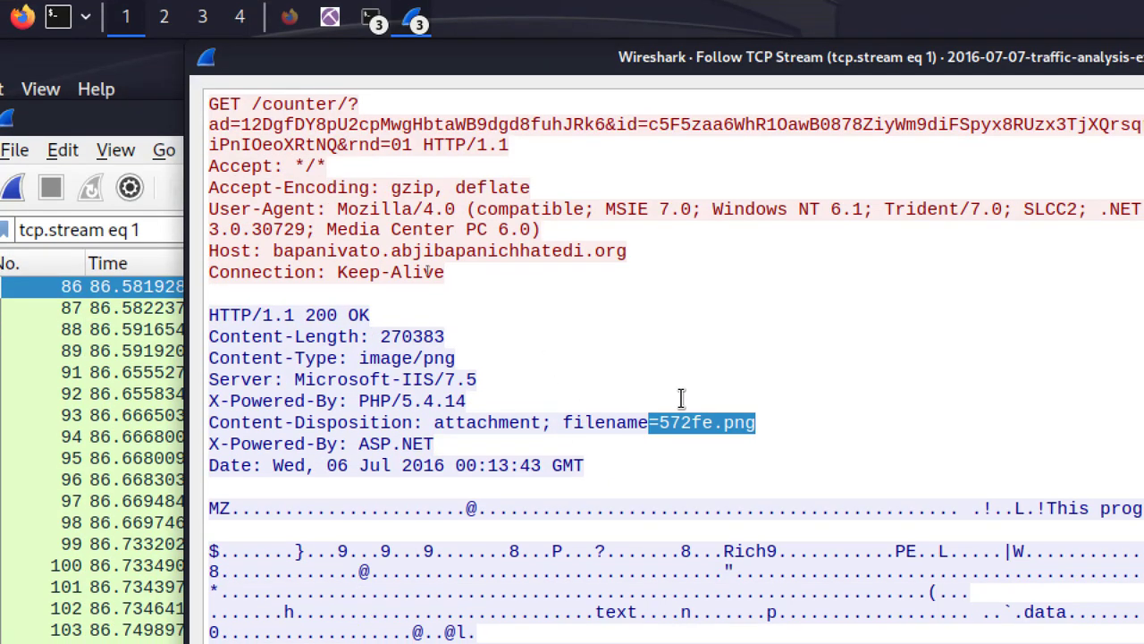
left_click_drag(659, 422, 769, 424)
left_click_drag(360, 357, 455, 359)
left_click(447, 395)
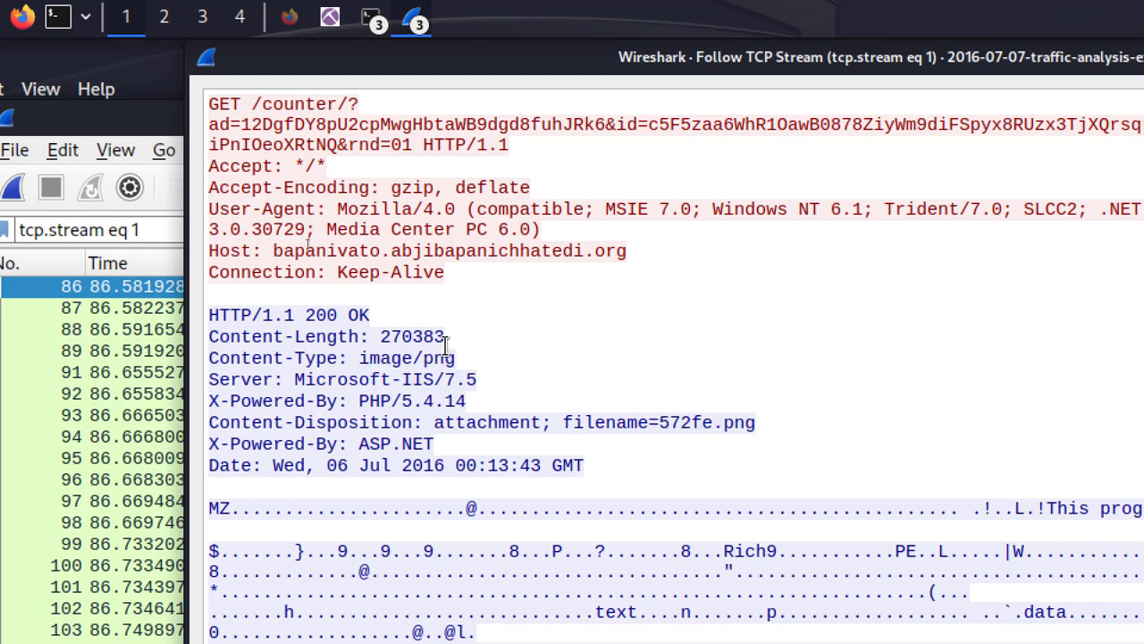
left_click_drag(455, 359, 360, 359)
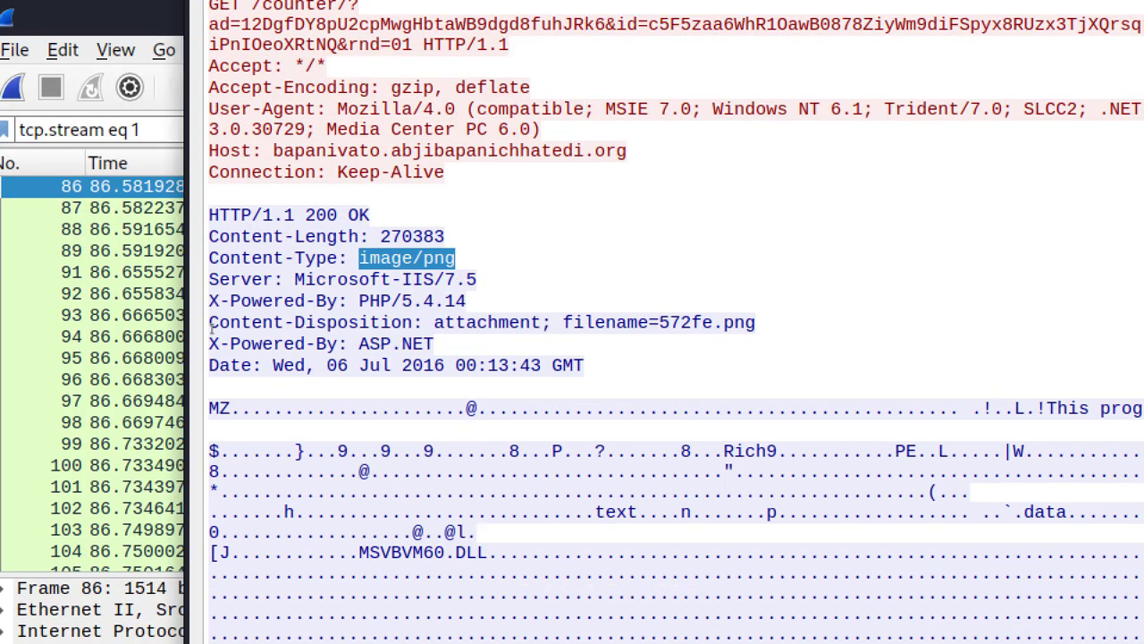
left_click_drag(241, 508, 208, 507)
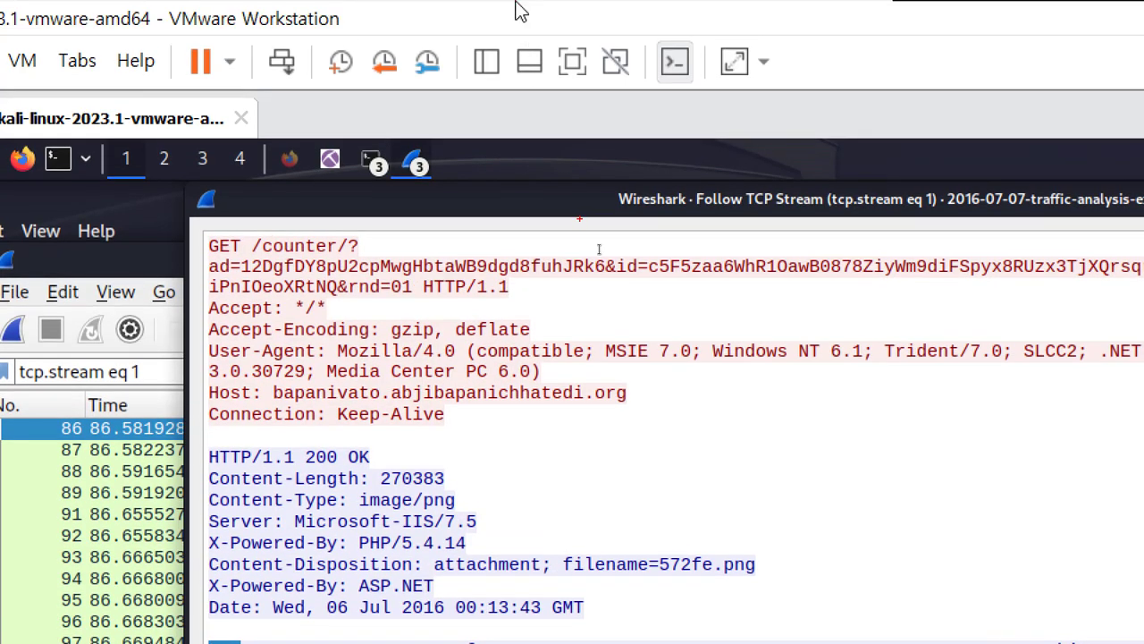
mouse_move(667, 387)
left_mouse_down()
mouse_move(779, 382)
mouse_move(817, 419)
mouse_move(755, 463)
mouse_move(767, 465)
left_mouse_up()
left_click_drag(777, 438, 776, 464)
left_click_drag(782, 441, 782, 460)
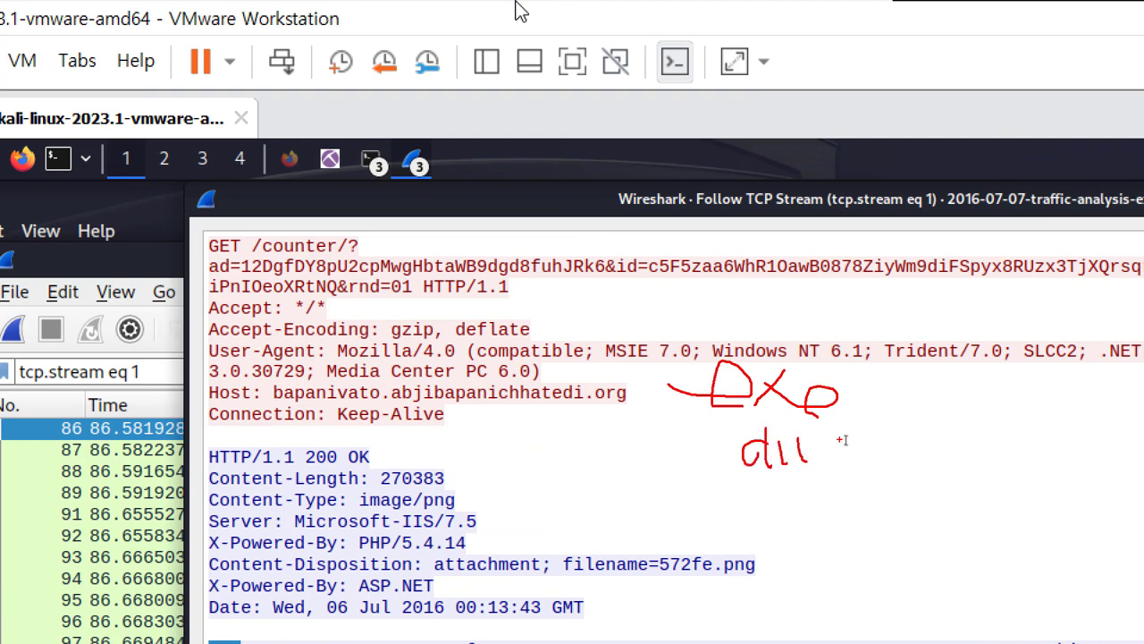
left_click_drag(845, 443, 777, 479)
key("Escape")
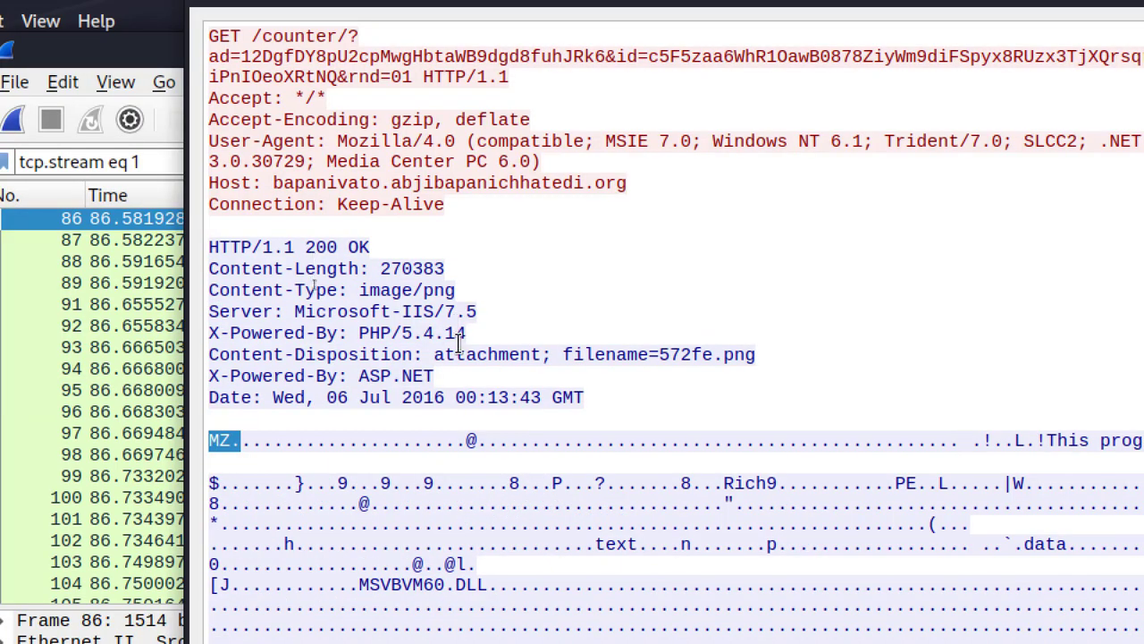
Compare the signature at the start of the file data with the filename in the Content-Disposition header
left_click(288, 429)
double_click(220, 439)
left_click_drag(756, 362, 649, 358)
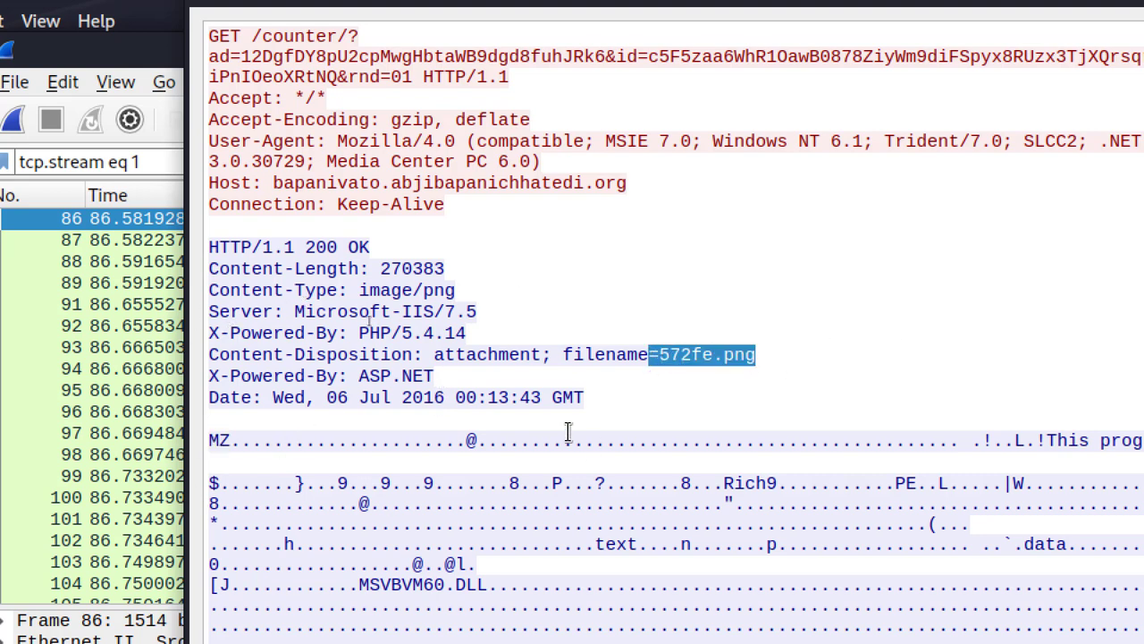
left_click_drag(799, 366, 628, 356)
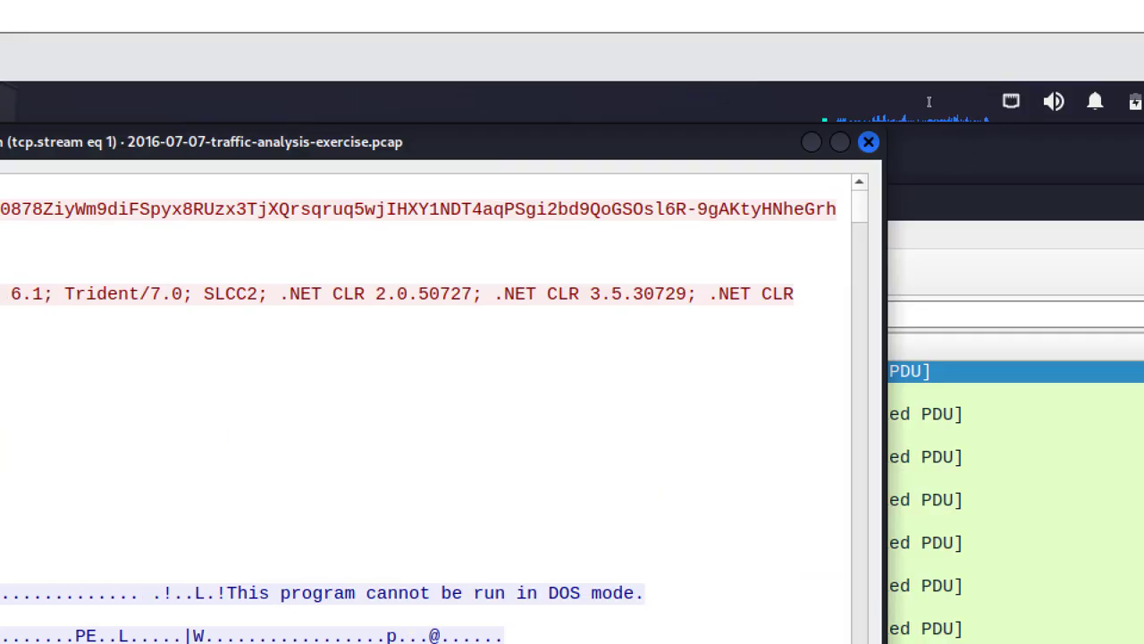
Close the TCP stream and bring NetworkMiner in front of the Wireshark capture
left_click(869, 143)
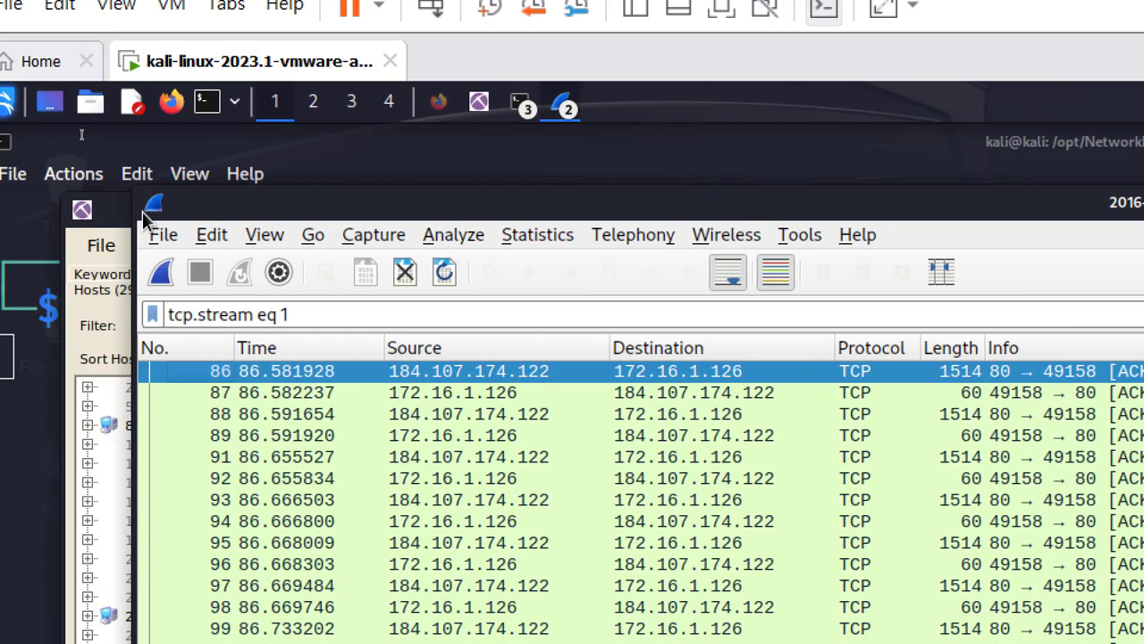
left_click(142, 211)
left_click_drag(210, 215, 190, 182)
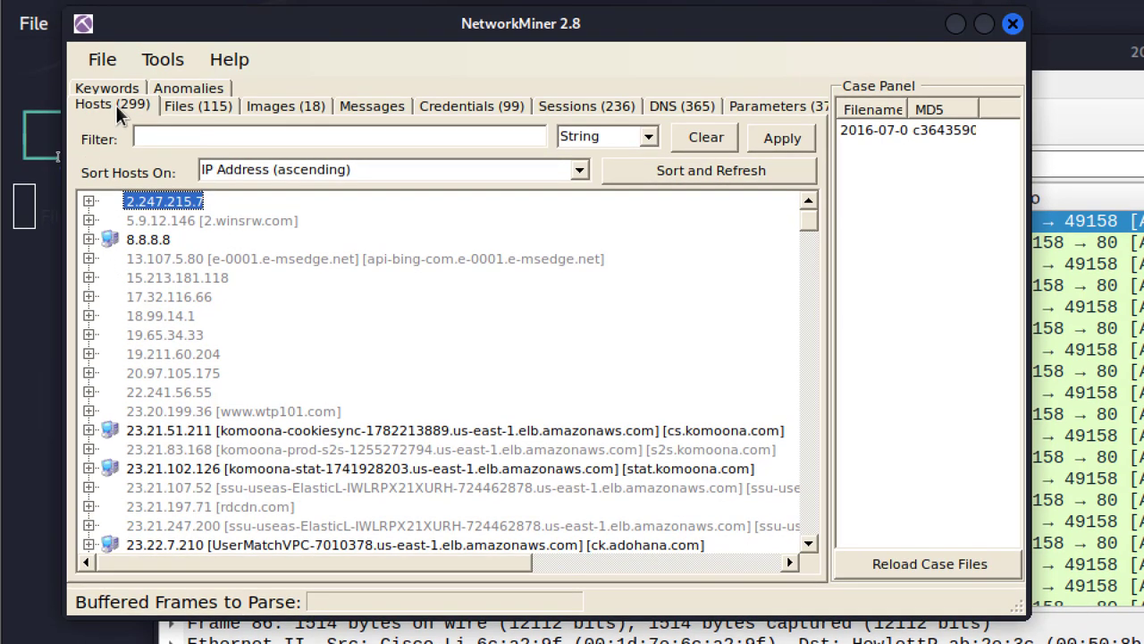
Look through the hosts found in the capture, sorted by ascending IP address
scroll(221, 349, "down", 8)
scroll(220, 353, "down", 20)
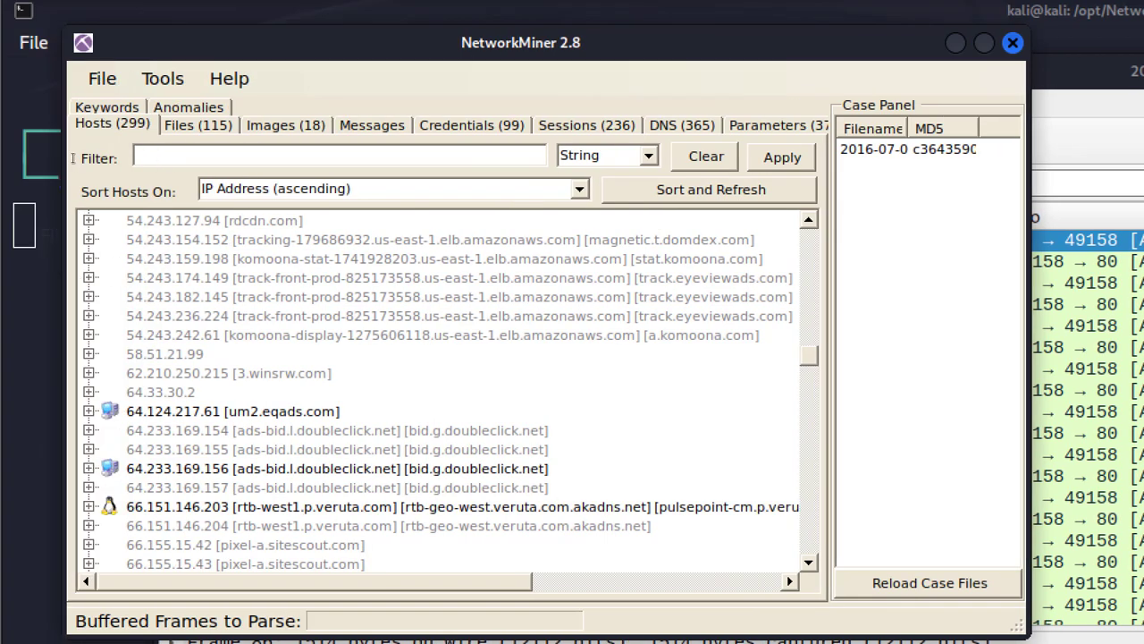
scroll(192, 429, "down", 4)
scroll(192, 427, "down", 5)
scroll(193, 426, "up", 3)
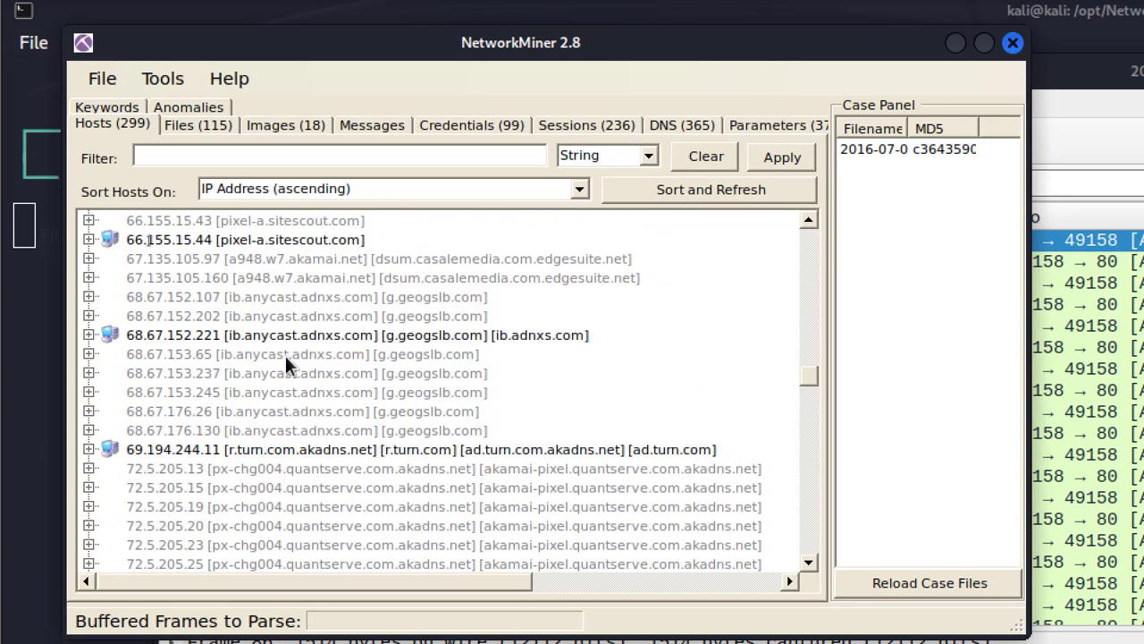
Open the list of extracted files and check the source and destination hosts of 572fe.png
left_click(195, 123)
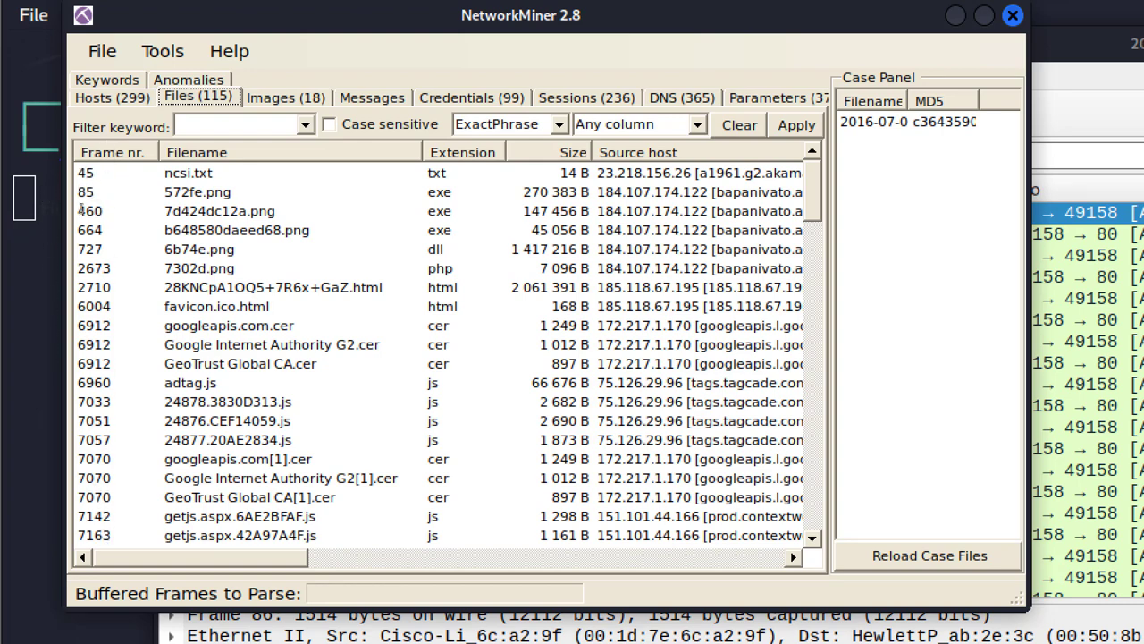
scroll(271, 557, "right", 5)
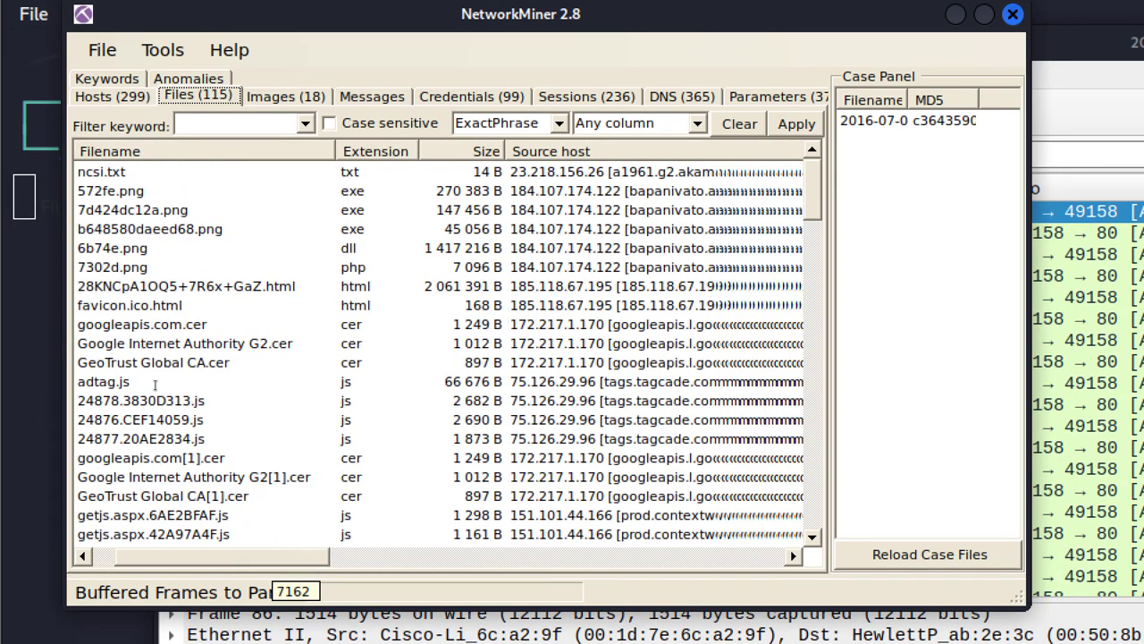
scroll(187, 384, "right", 2)
left_click(436, 193)
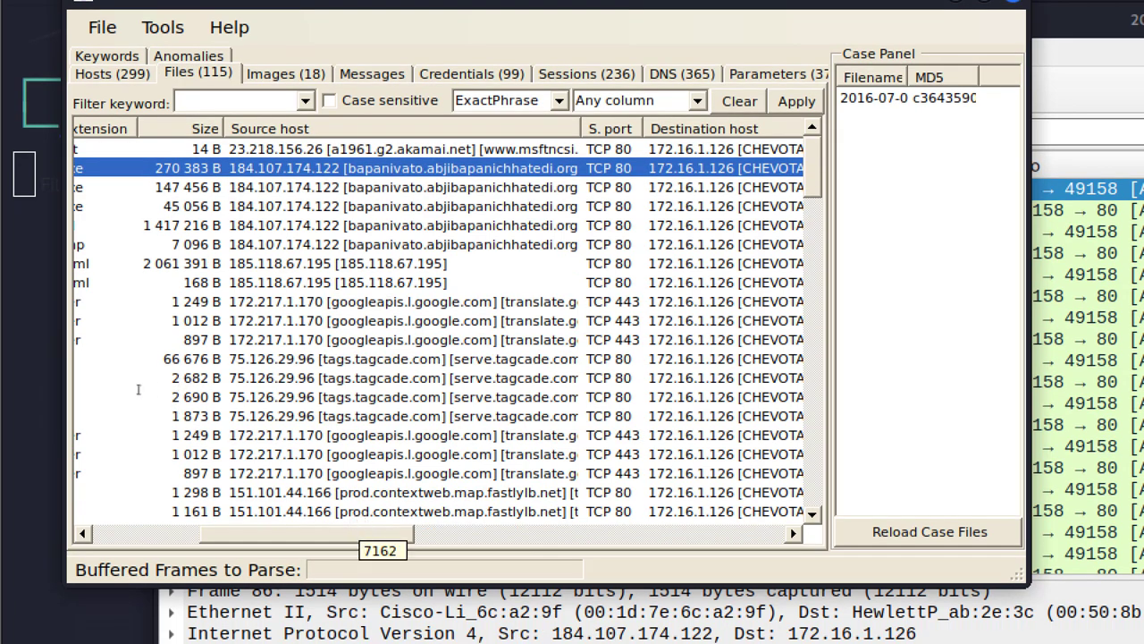
scroll(219, 534, "left", 7)
Step through the .png files from 184.107.174.122, comparing each filename with its detected extension
key("Down")
key("Down")
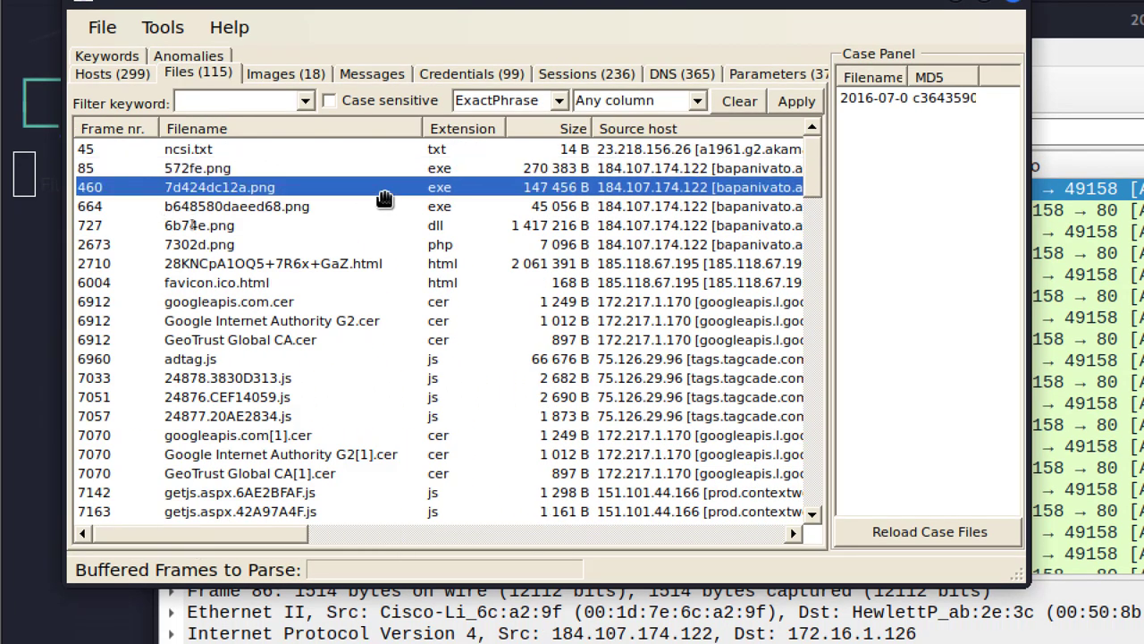
key("Down")
key("Down")
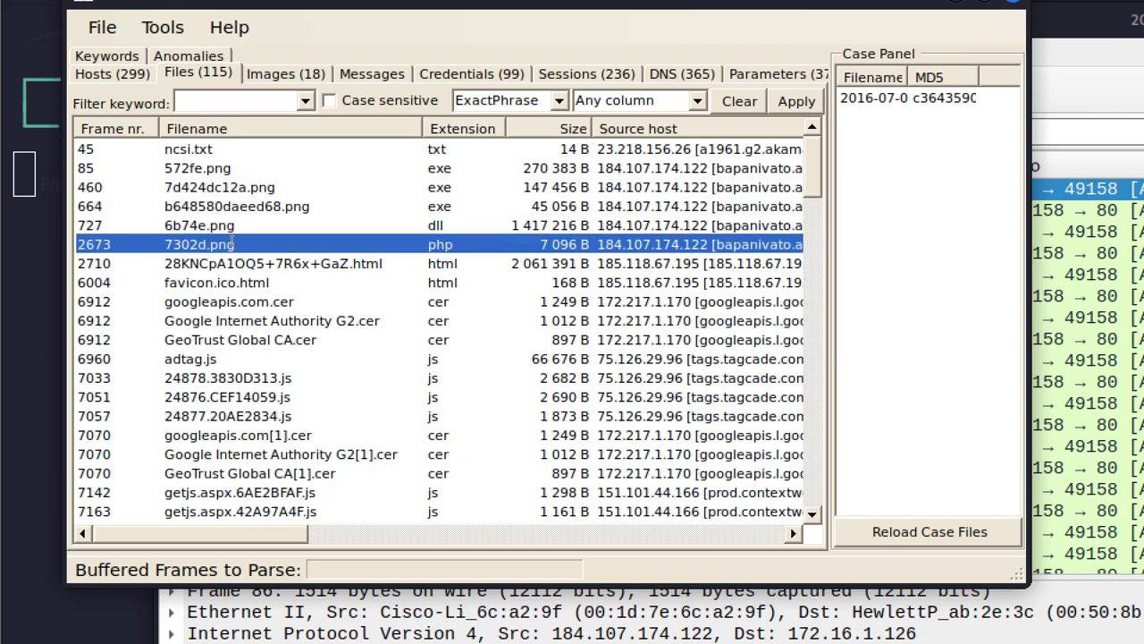
left_click(459, 170)
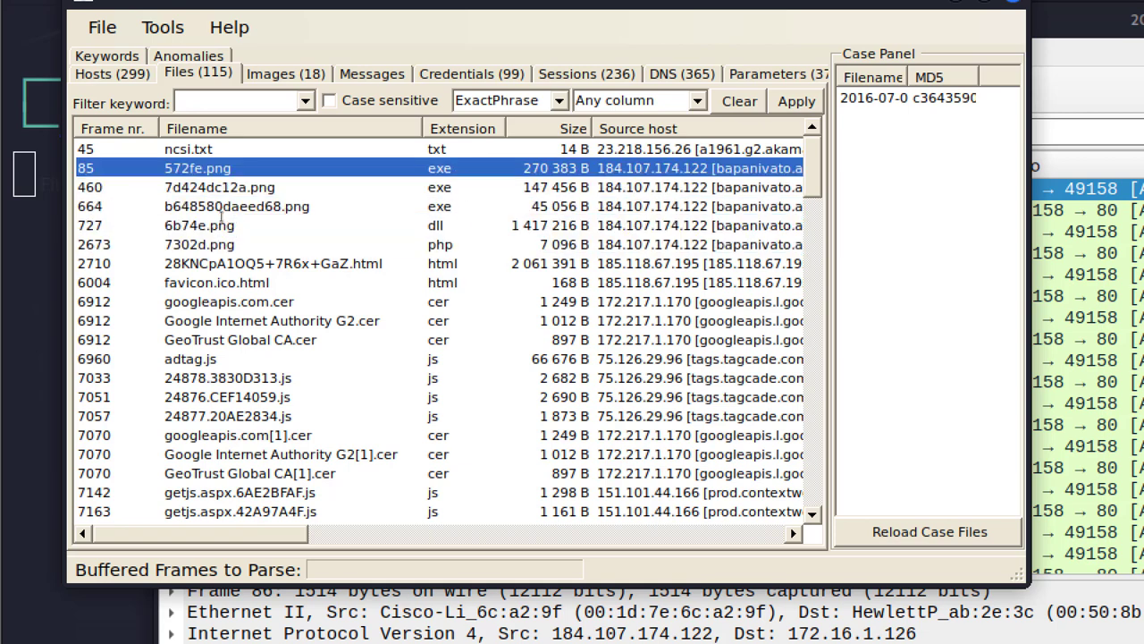
key("Down")
key("Down")
key("Down")
key("Down")
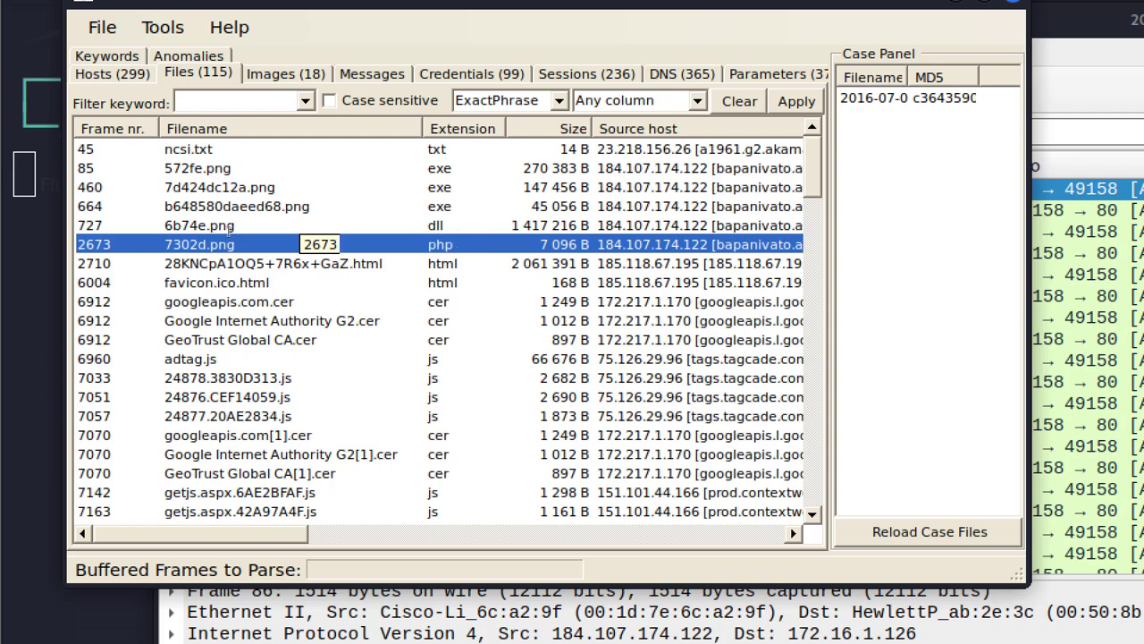
Open the folder that contains the extracted file 7d424dc12a.png
left_click(447, 188)
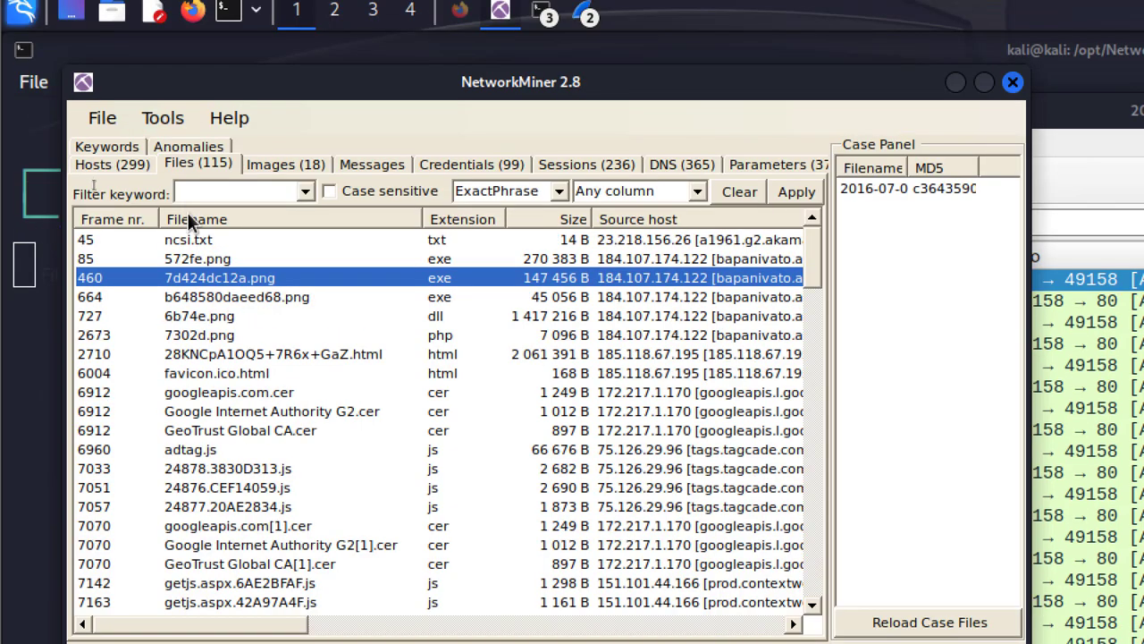
right_click(286, 283)
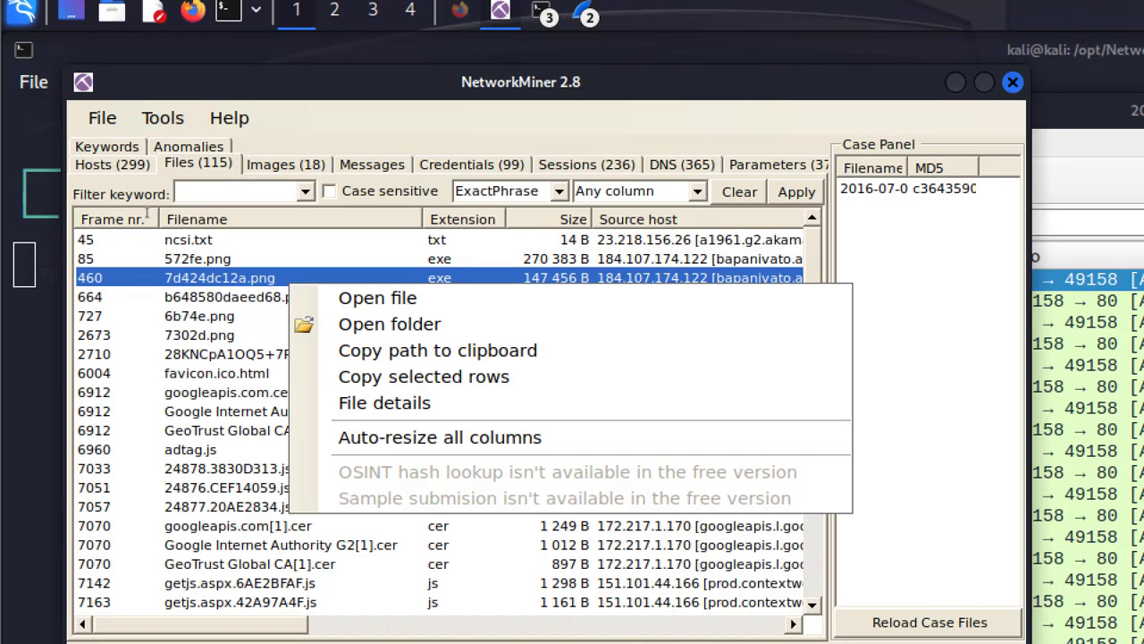
left_click(421, 325)
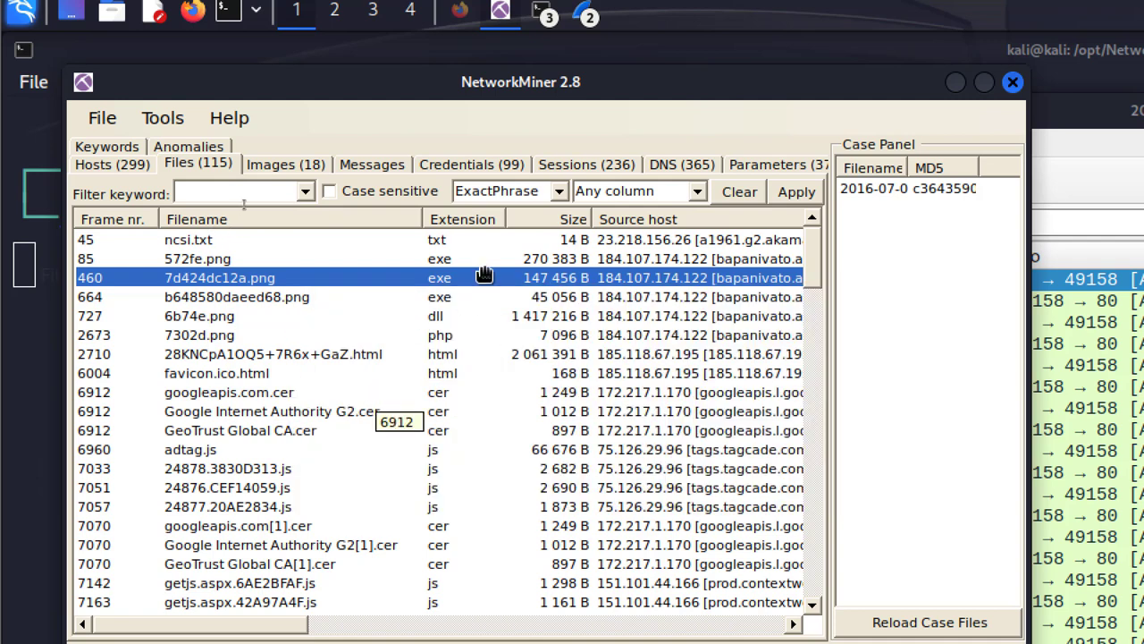
Move the counter folder window beside the extracted files list so that its .png files and the list can be compared
left_click_drag(391, 411, 465, 119)
left_click_drag(762, 501, 512, 394)
left_click_drag(214, 231, 342, 231)
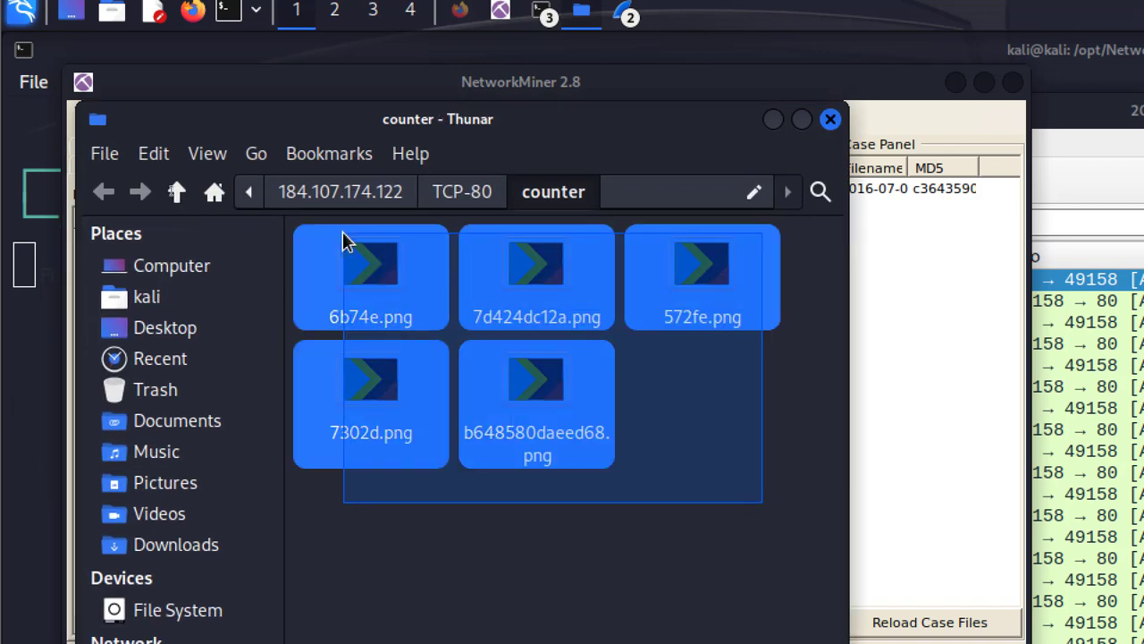
left_click(757, 465)
left_click_drag(430, 119, 820, 129)
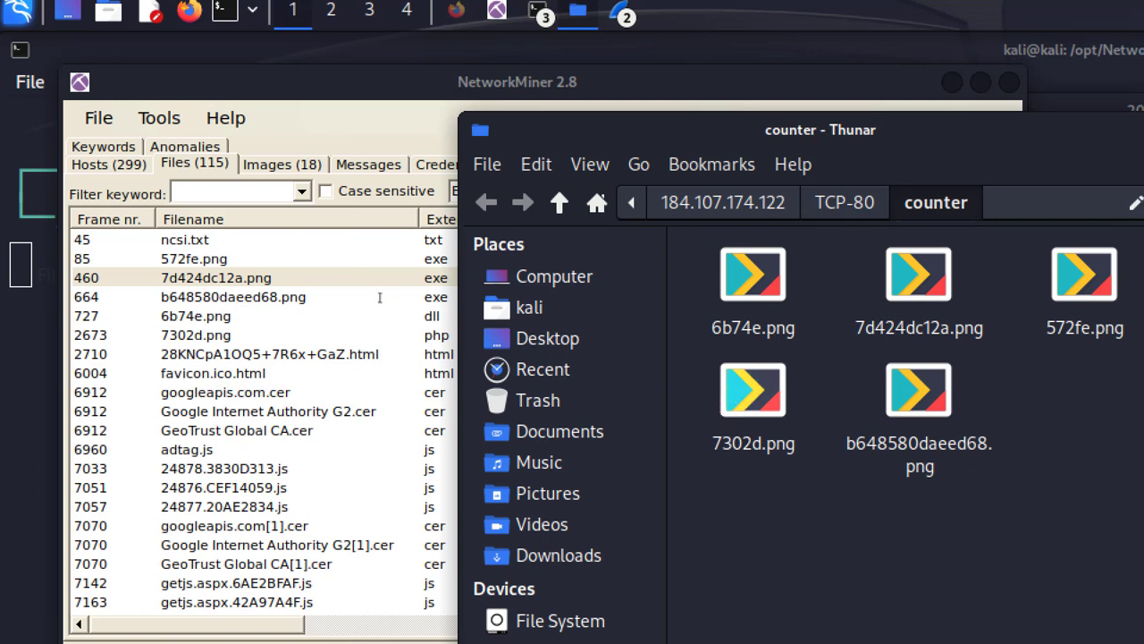
Step through the .png files in the counter folder and select the matching 7302d.png entry in the extracted files list
left_click(787, 304)
left_click(881, 264)
left_click(1077, 277)
key("Left")
key("Left")
key("Down")
left_click(845, 309)
left_click(987, 304)
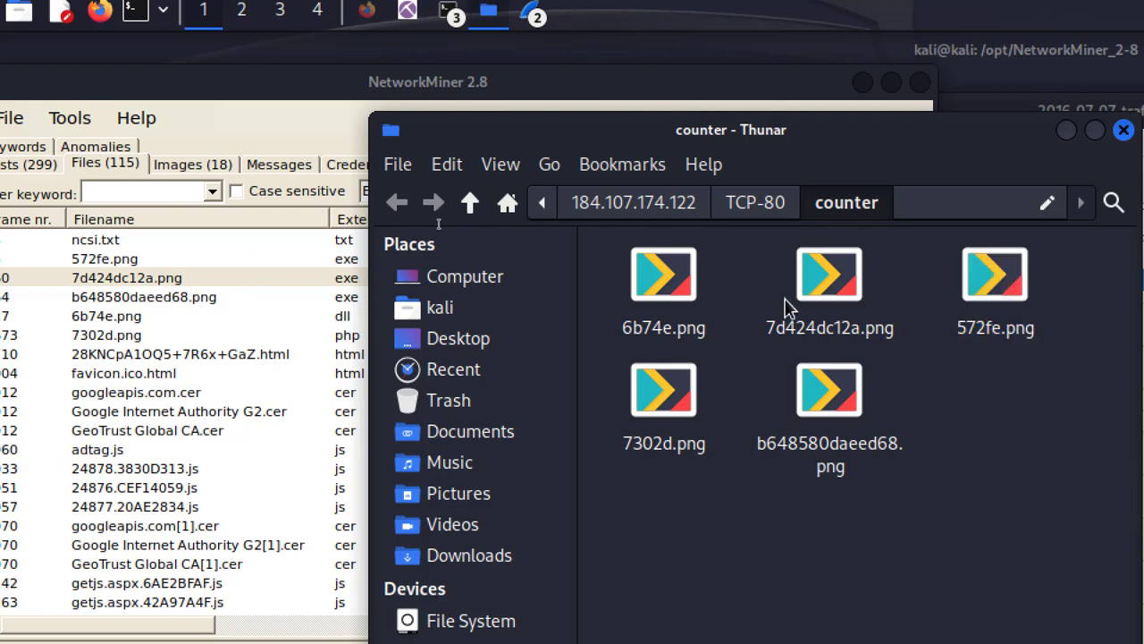
left_click(205, 343)
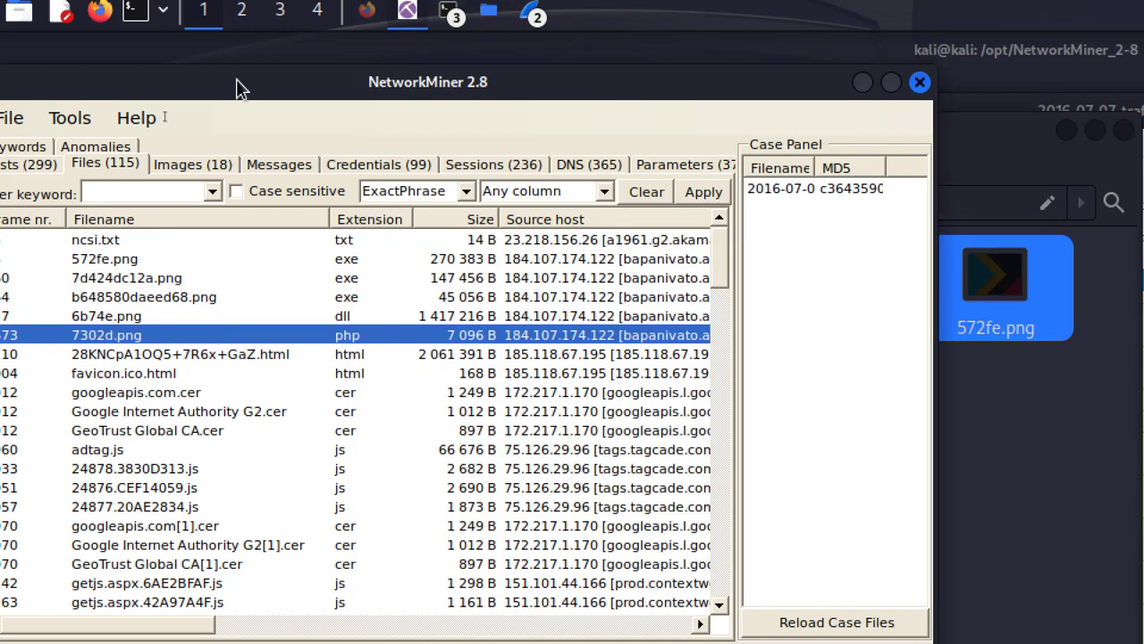
Look through the whole list of extracted files for other suspicious filenames and extensions
left_click_drag(236, 79, 431, 85)
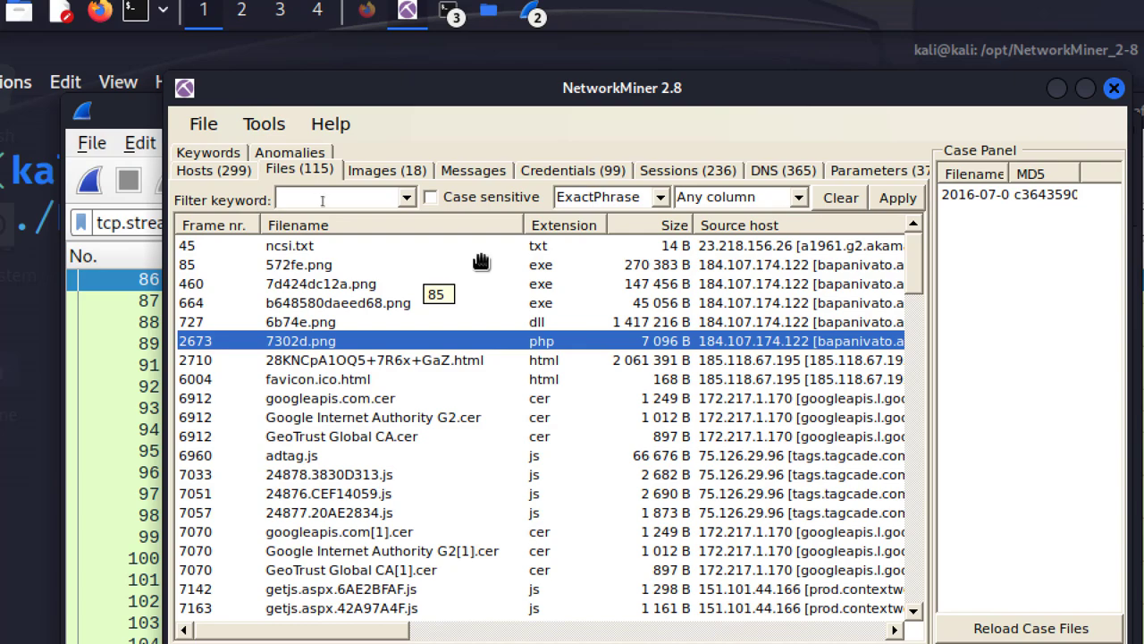
scroll(578, 465, "down", 6)
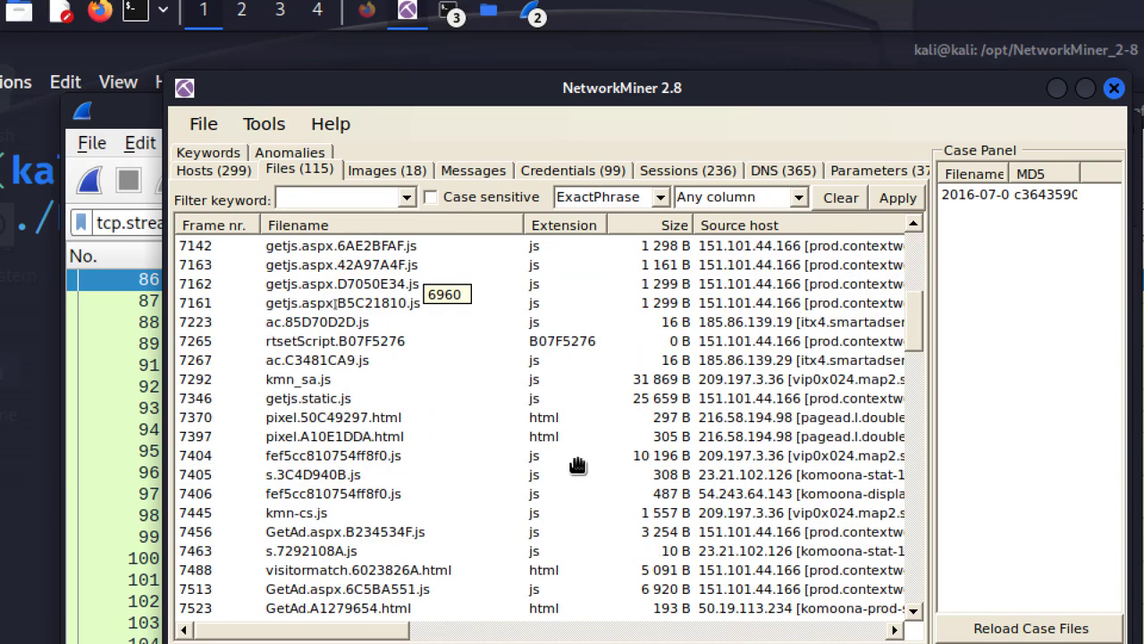
scroll(577, 465, "down", 8)
scroll(439, 503, "down", 10)
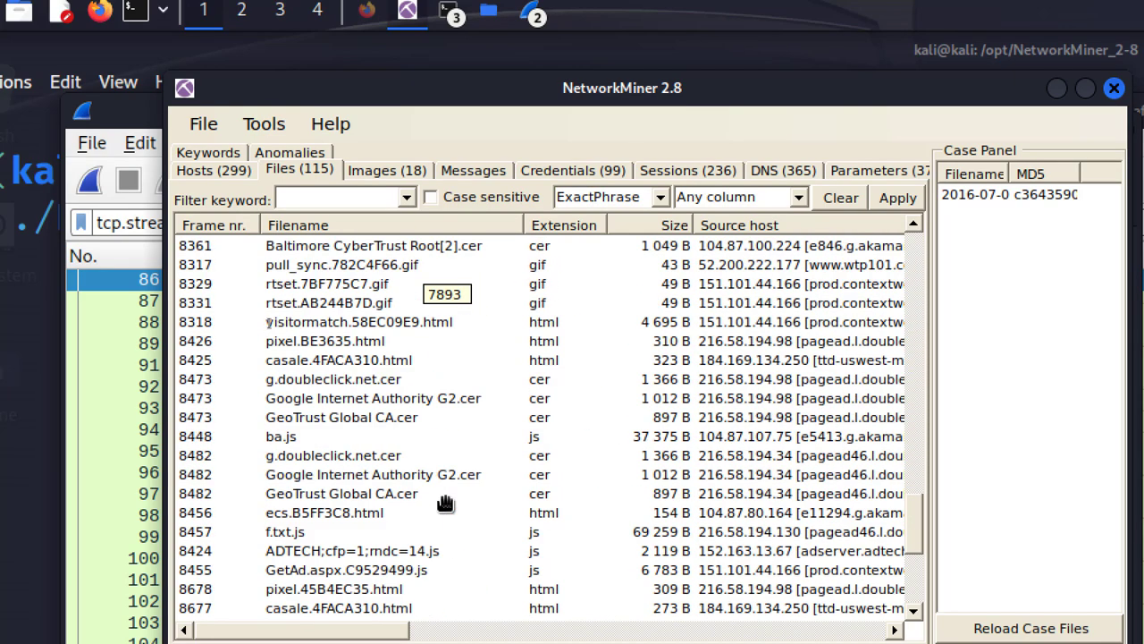
scroll(445, 503, "down", 5)
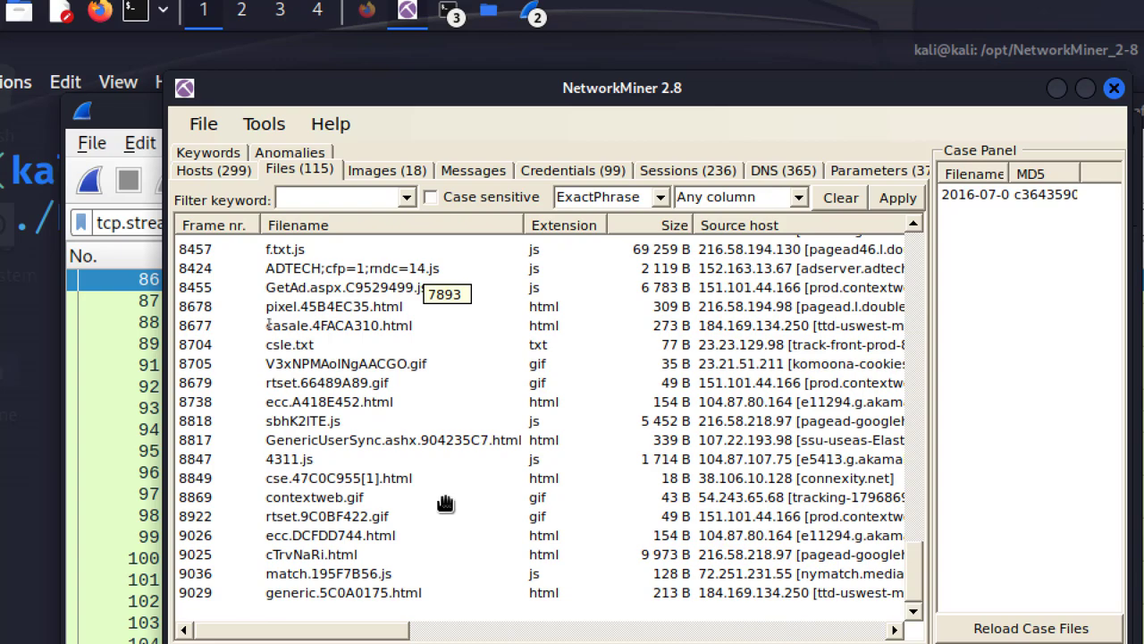
scroll(445, 504, "up", 13)
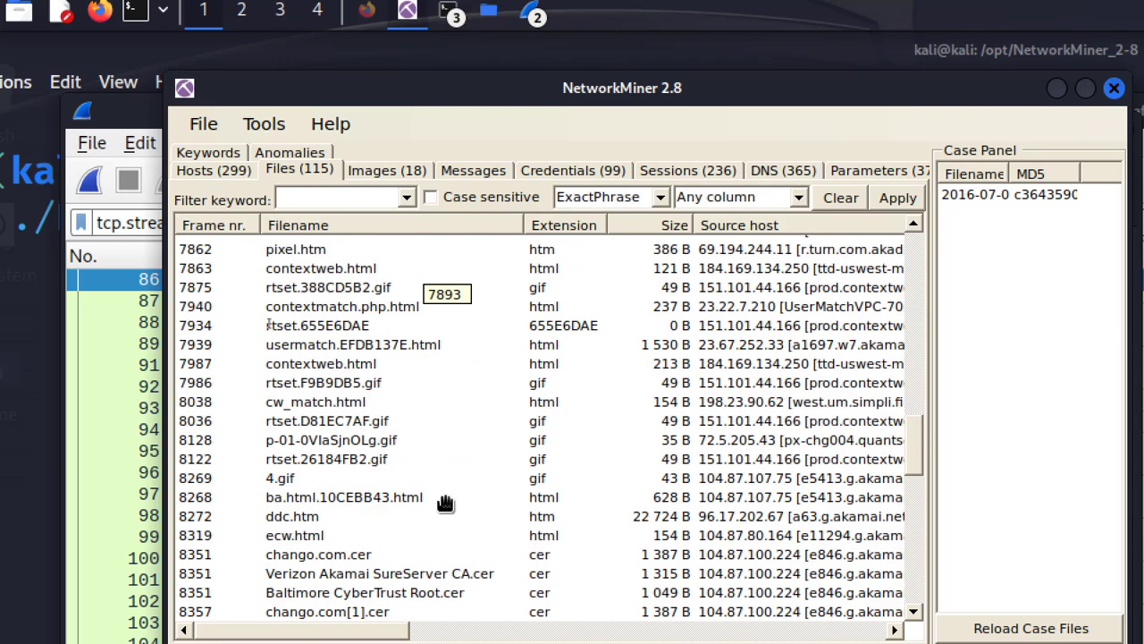
scroll(445, 504, "up", 9)
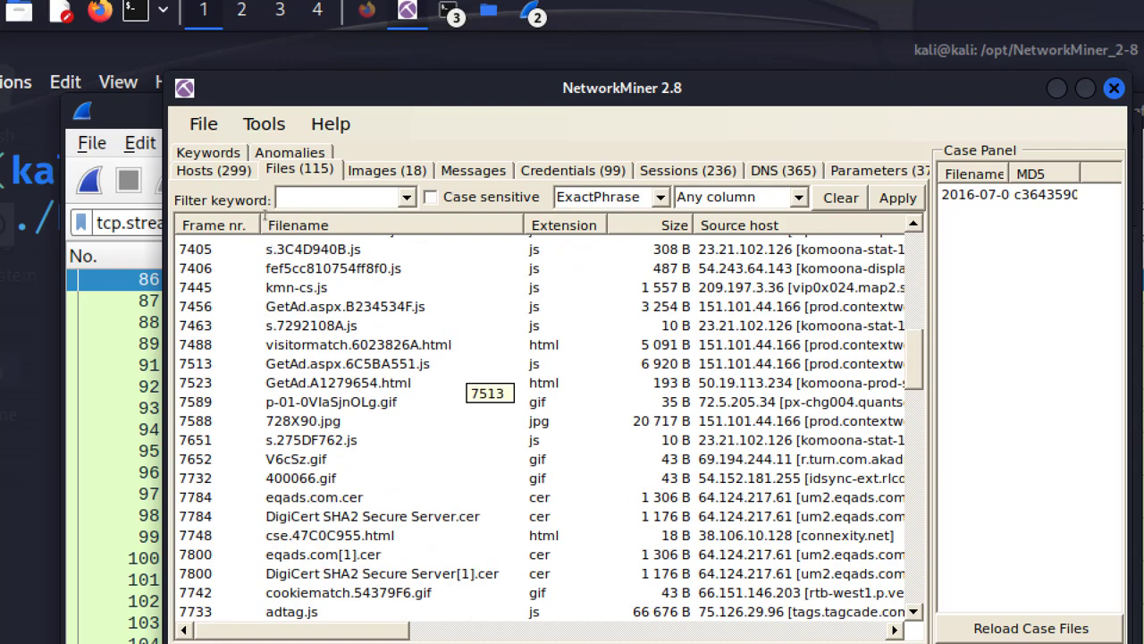
scroll(432, 351, "up", 4)
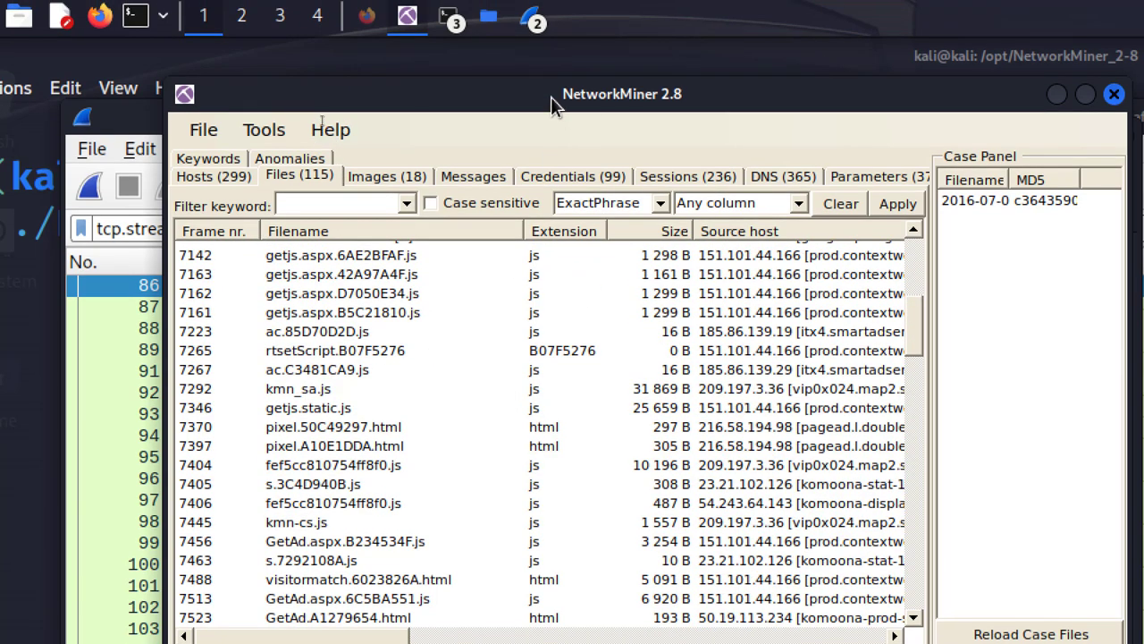
Open the captured credentials and look over the client and server entries
left_click_drag(550, 96, 697, 103)
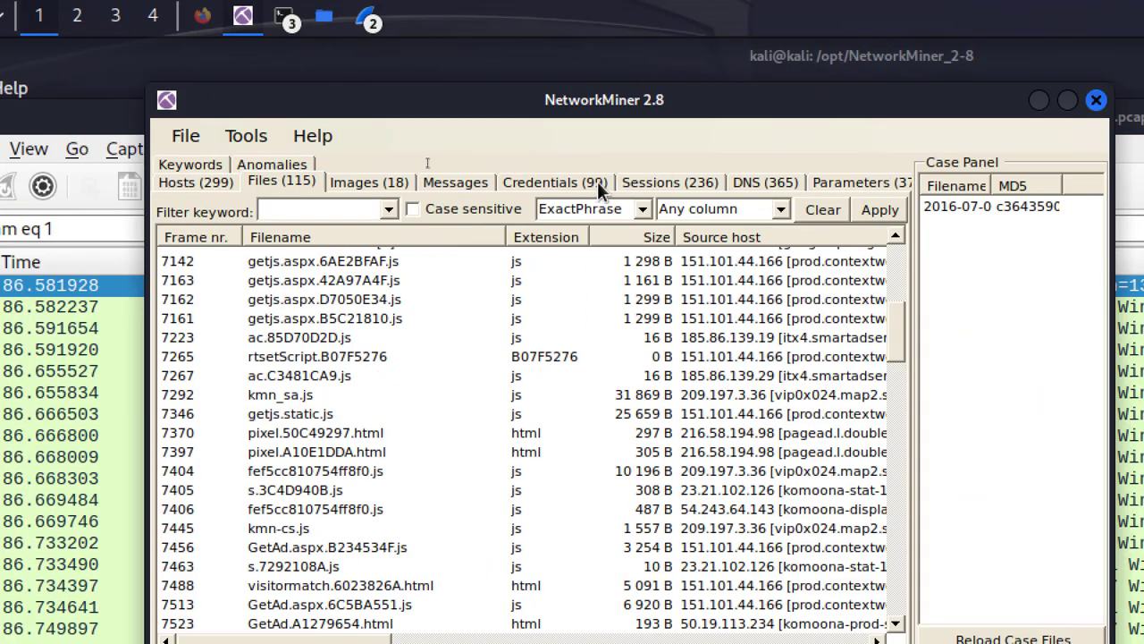
left_click(597, 181)
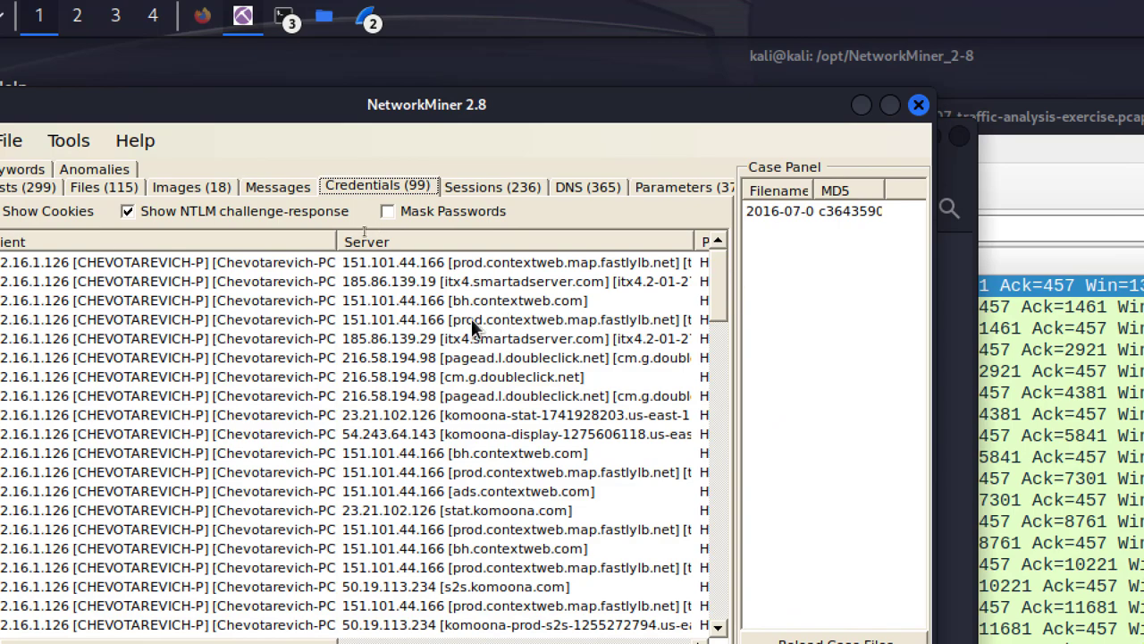
scroll(728, 319, "down", 2)
left_click_drag(728, 319, 725, 228)
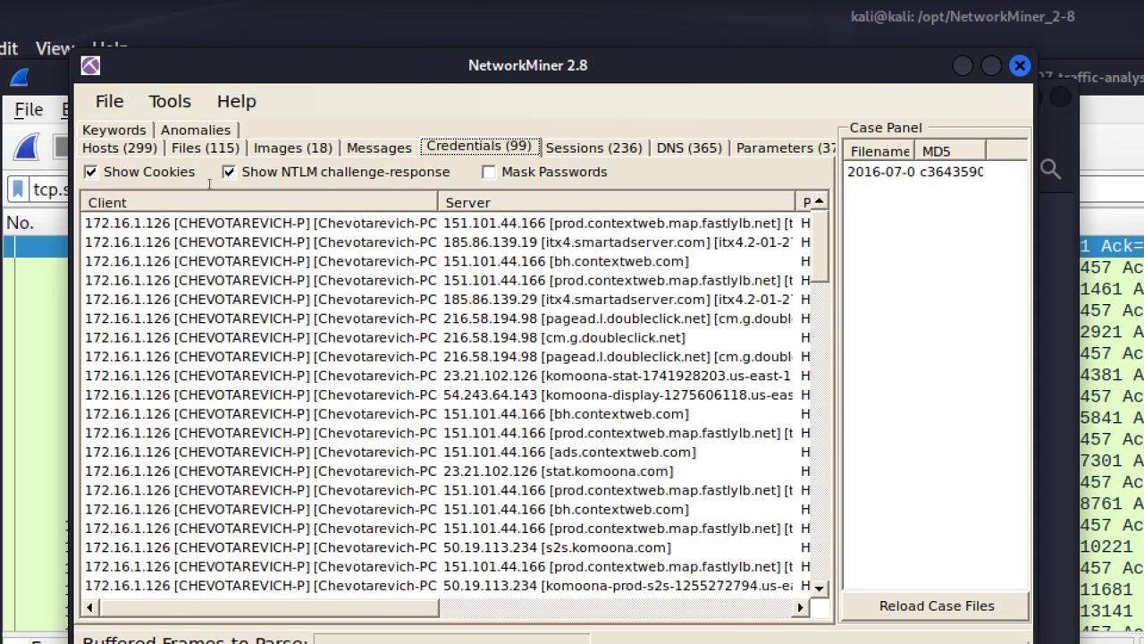
Open the extracted images and step through several thumbnails, including rtset.388CD5B2.gif and 4.gif
left_click(292, 150)
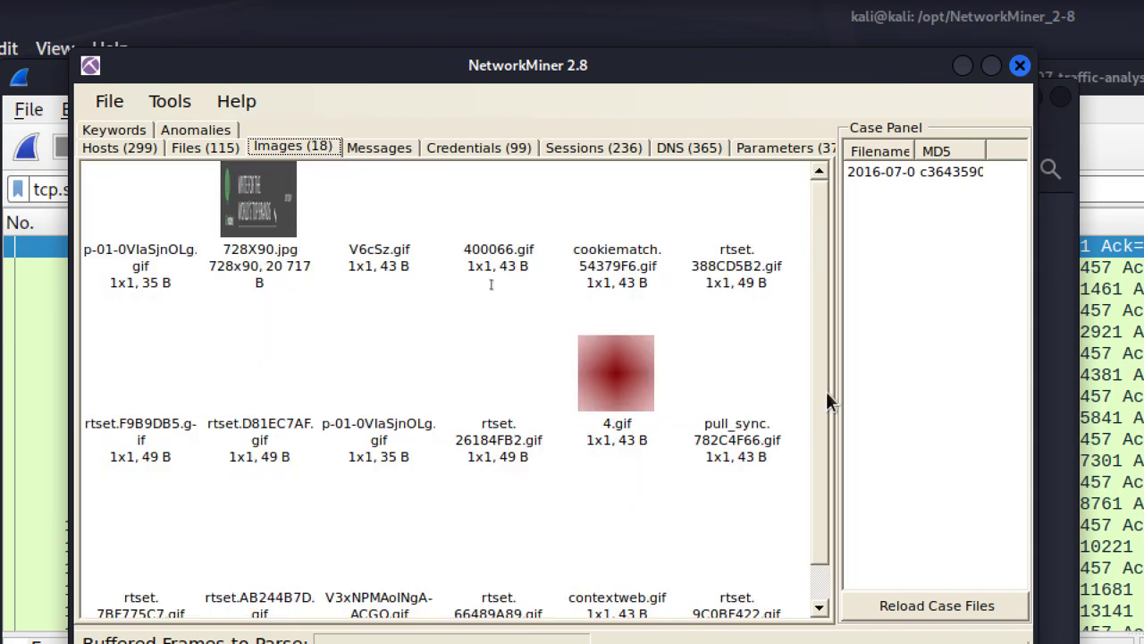
scroll(481, 347, "down", 1)
scroll(807, 506, "up", 1)
left_click(295, 219)
left_click(443, 223)
left_click(726, 259)
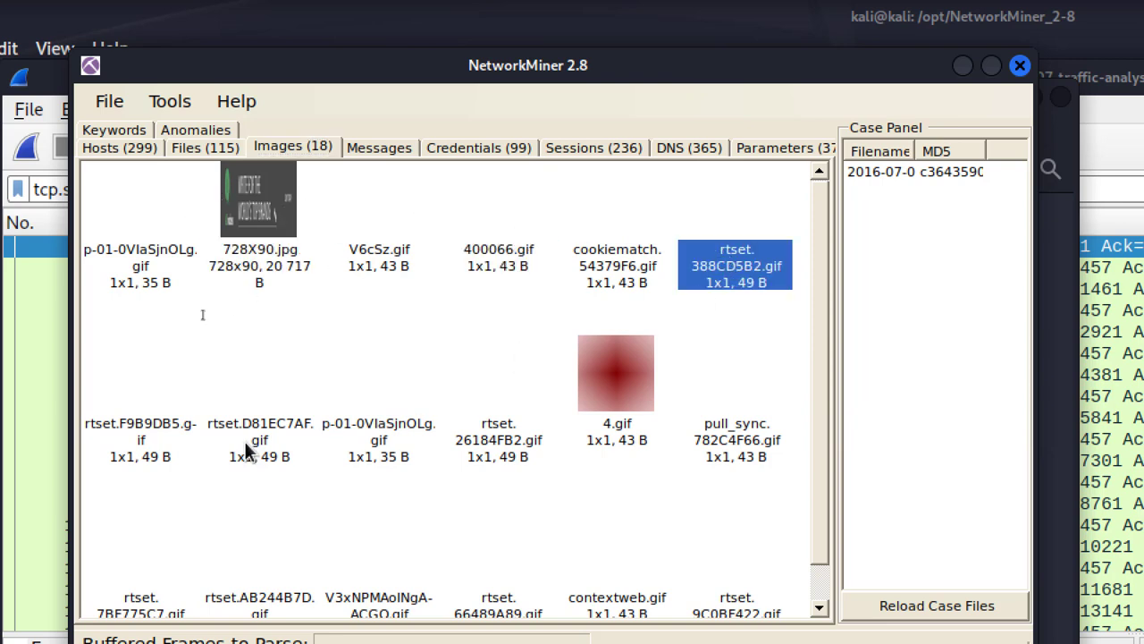
left_click(245, 441)
left_click(480, 442)
left_click(290, 434)
left_click(615, 482)
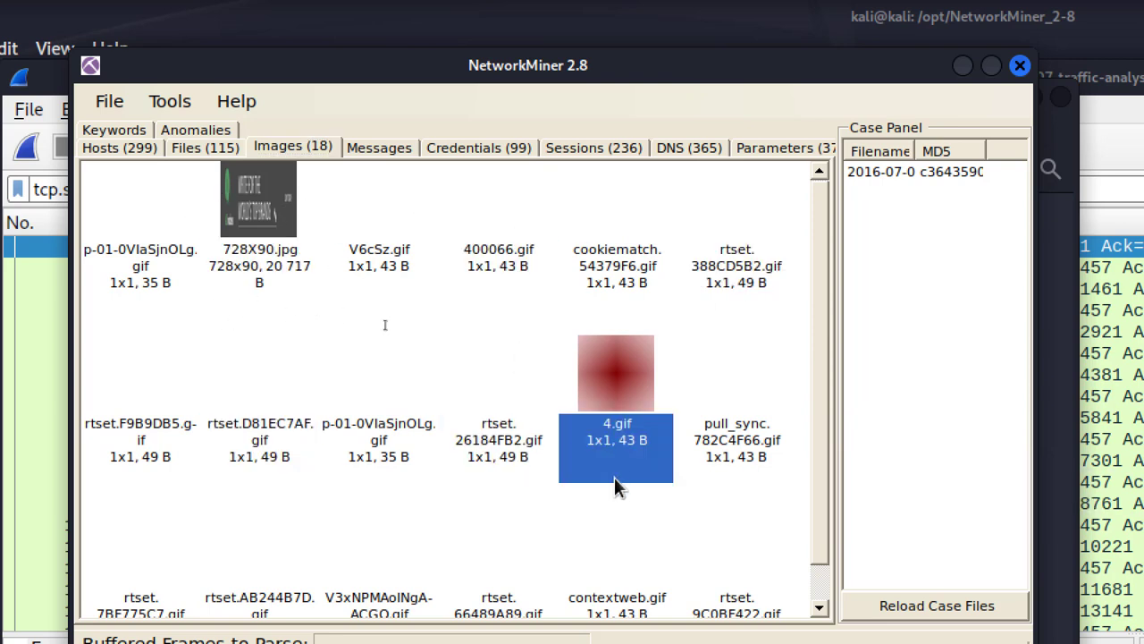
scroll(615, 478, "down", 1)
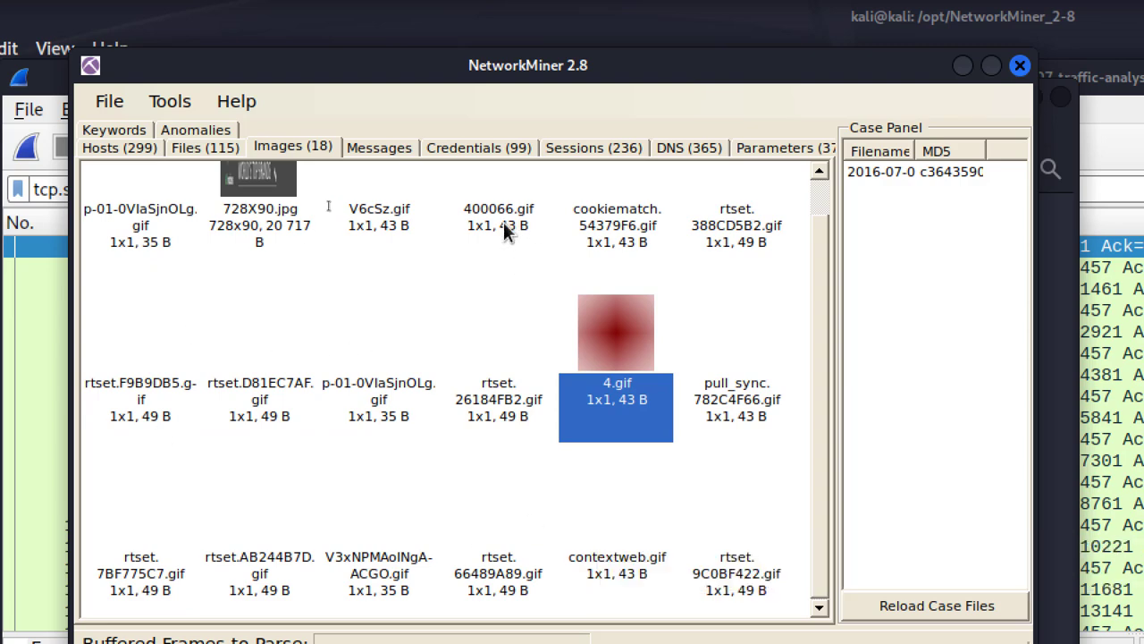
Return to the captured credentials and reposition the NetworkMiner window
left_click(509, 150)
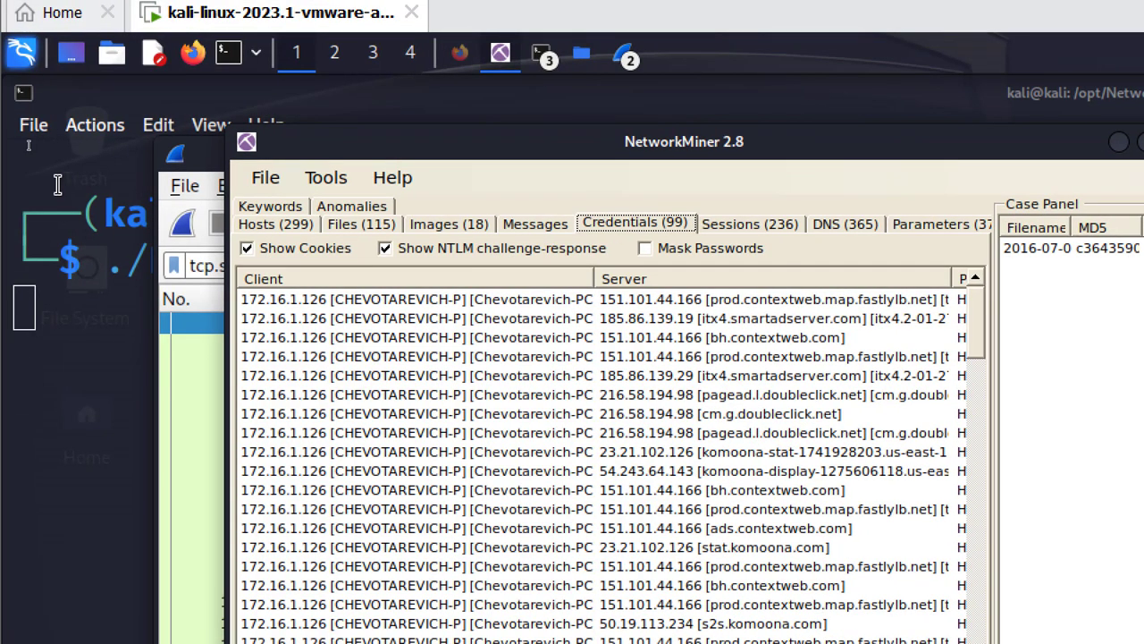
left_click_drag(579, 143, 435, 175)
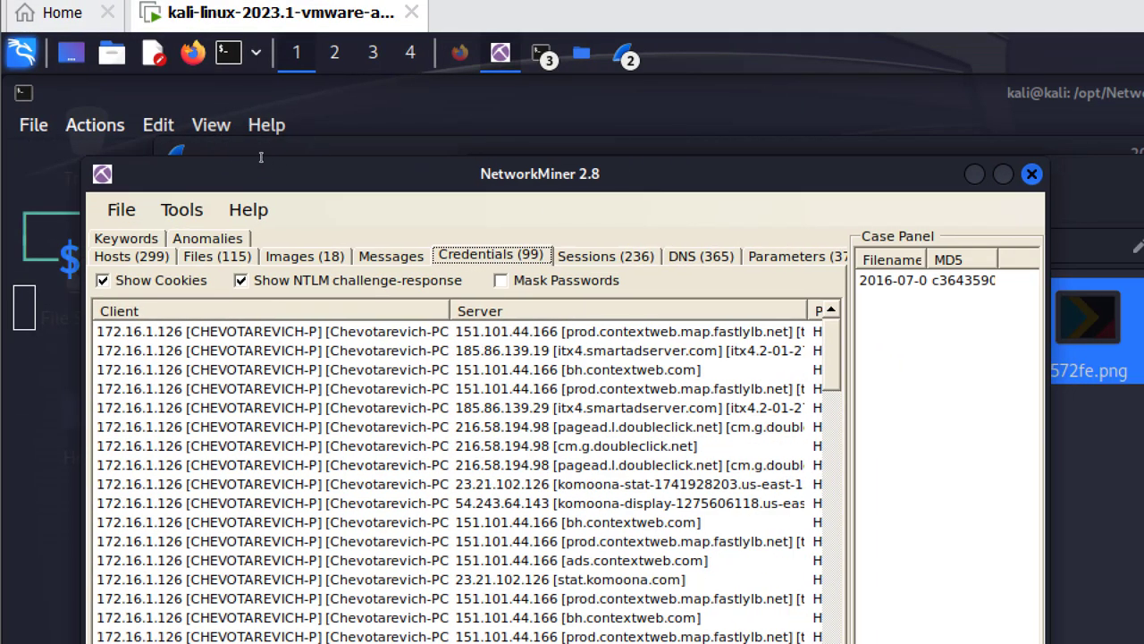